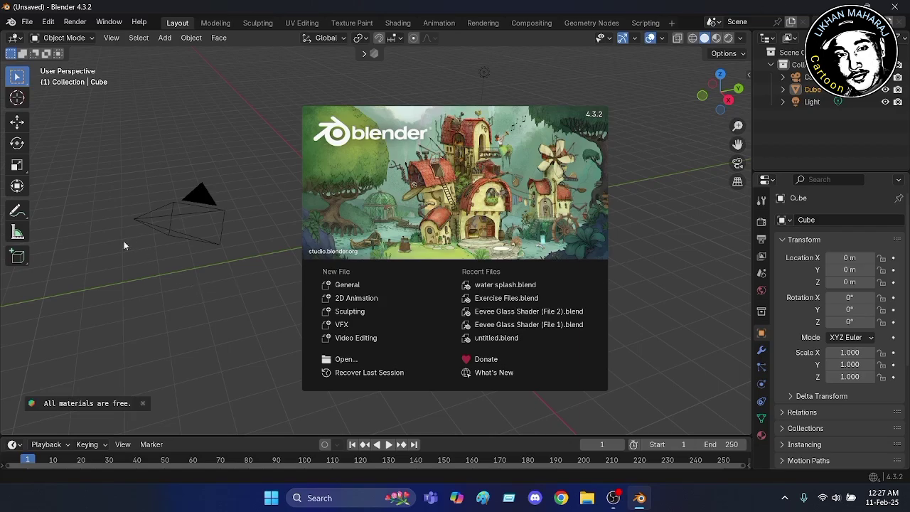
# Dismiss the splash screen and open the add-on preferences, ready to search the add-ons.
pyautogui.click(238, 145)
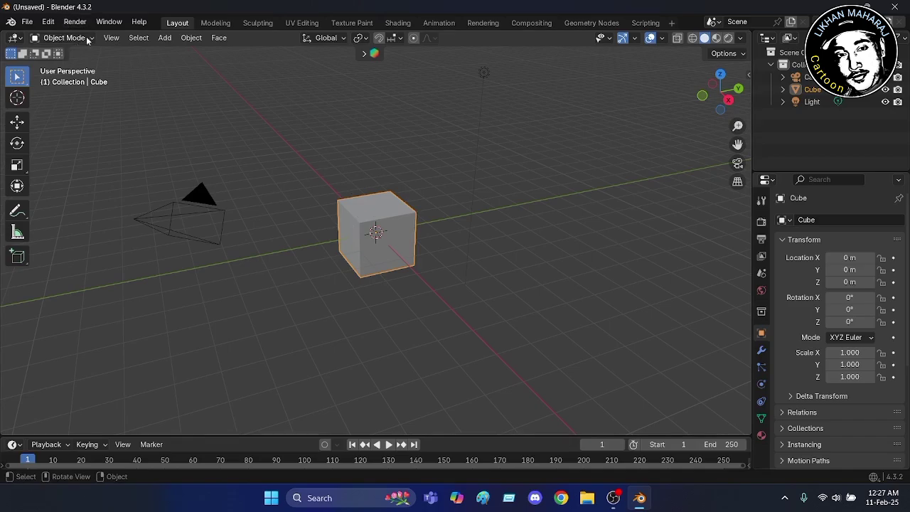
pyautogui.click(51, 22)
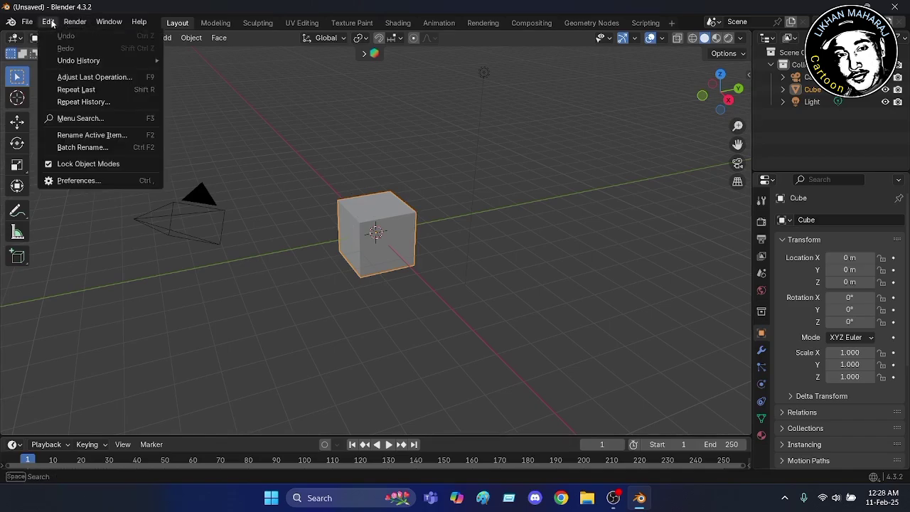
pyautogui.click(78, 180)
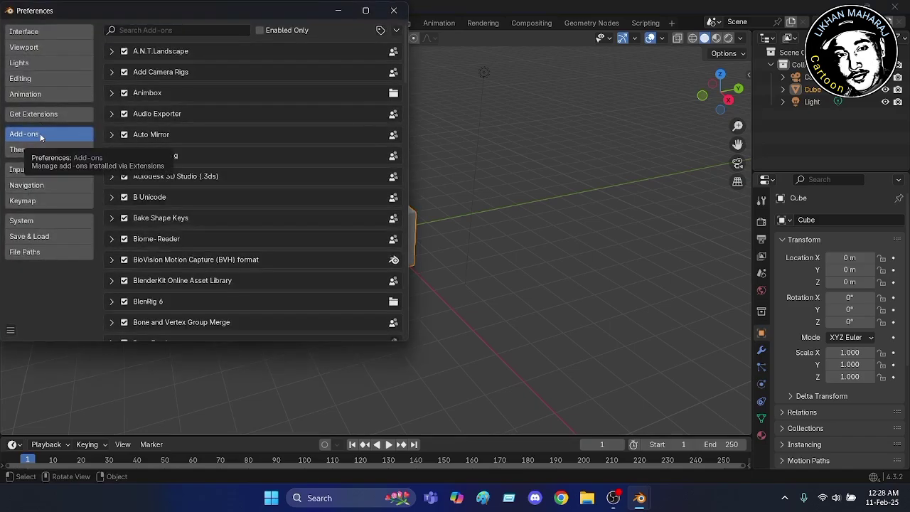
pyautogui.click(155, 30)
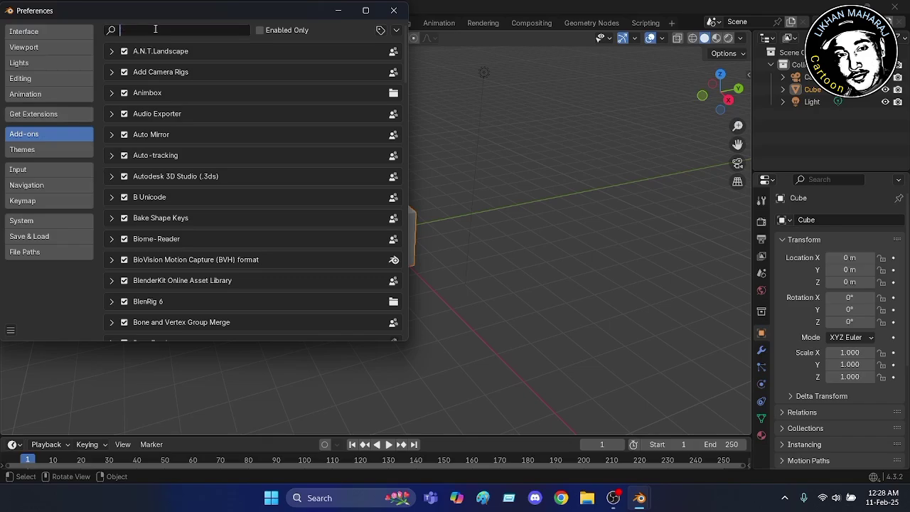
pyautogui.write('o')
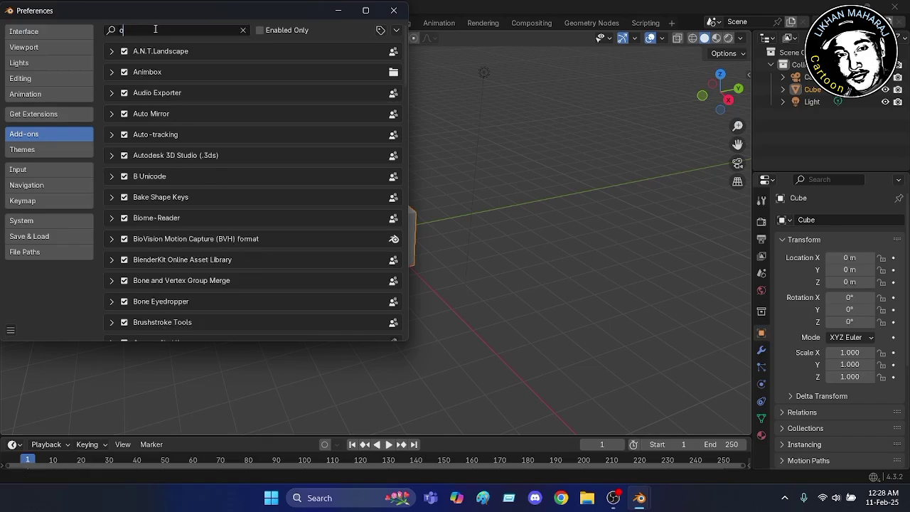
pyautogui.write('b')
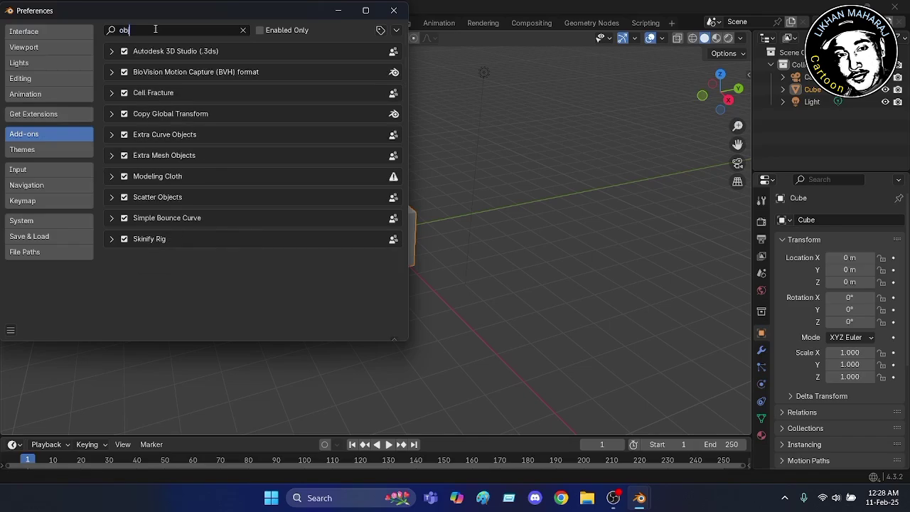
pyautogui.write('ject')
pyautogui.press('BackSpace')
pyautogui.press('BackSpace')
pyautogui.press('BackSpace')
pyautogui.press('BackSpace')
pyautogui.press('BackSpace')
pyautogui.press('BackSpace')
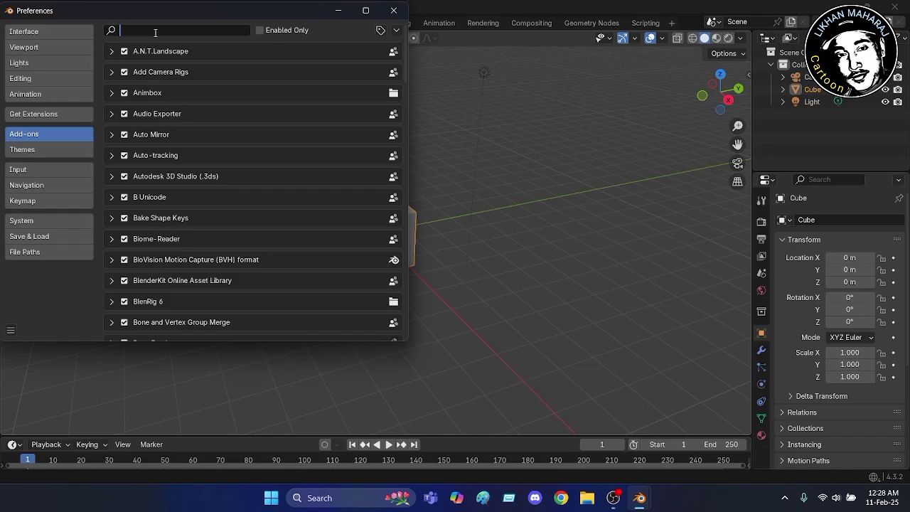
# Search the add-ons for "scatter", toggle Scatter Objects off and back on, and close the preferences.
pyautogui.write('s')
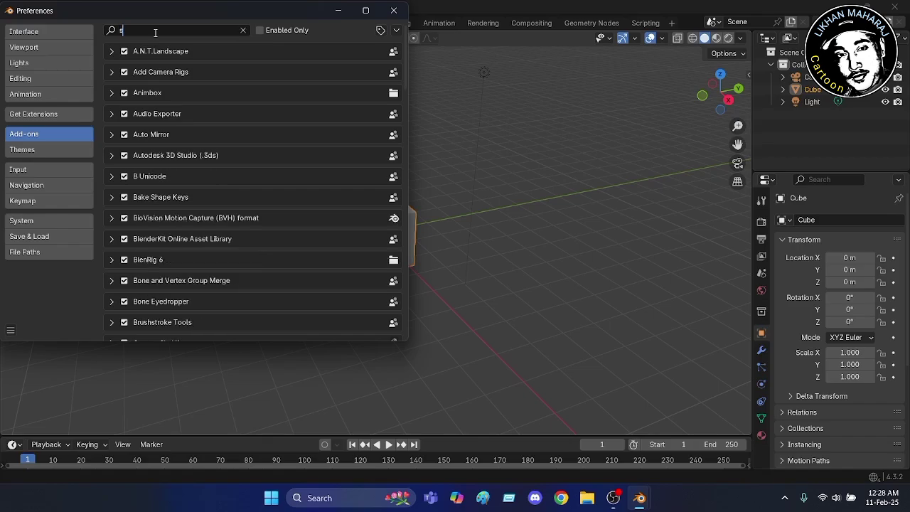
pyautogui.write('catter')
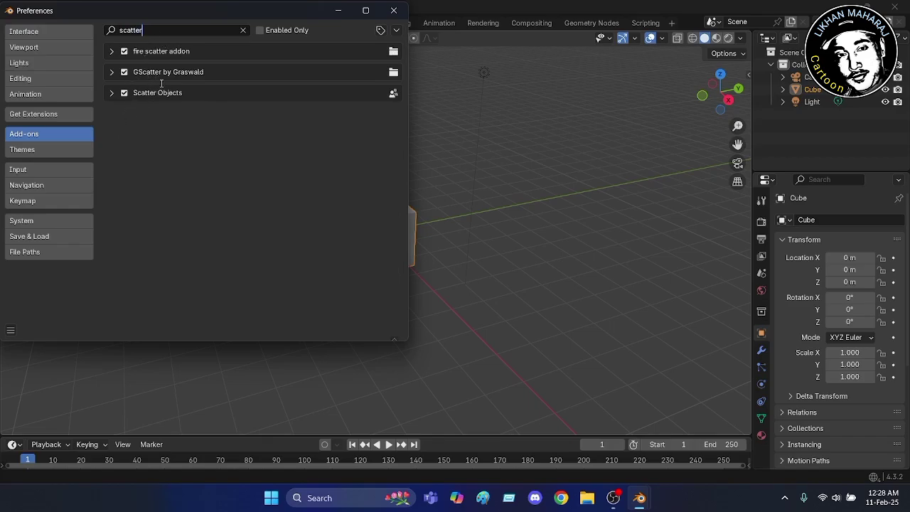
pyautogui.click(124, 93)
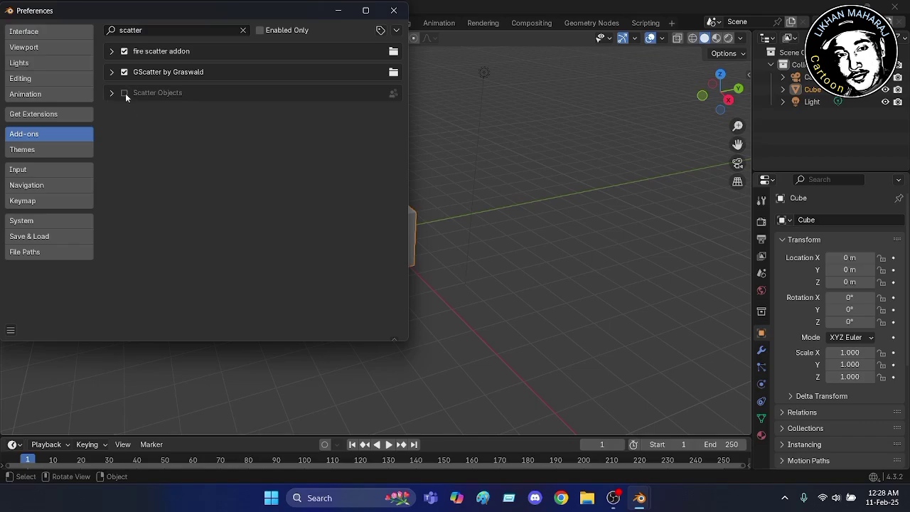
pyautogui.click(124, 92)
pyautogui.click(394, 11)
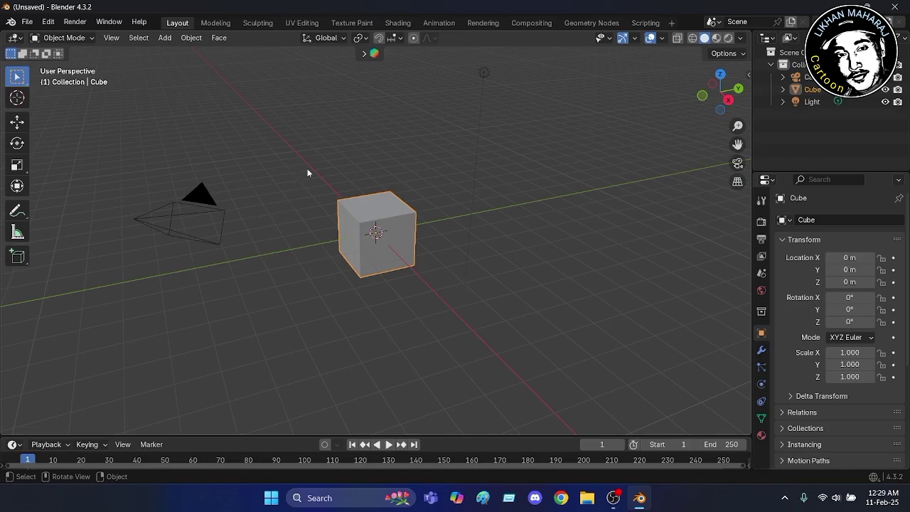
# Switch the viewport shading to Material Preview.
pyautogui.scroll(2, 379, 174)
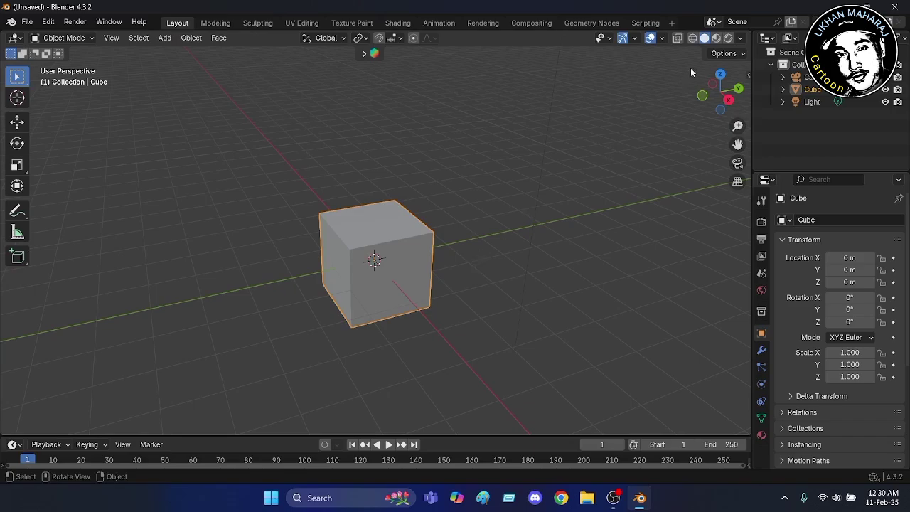
pyautogui.click(715, 39)
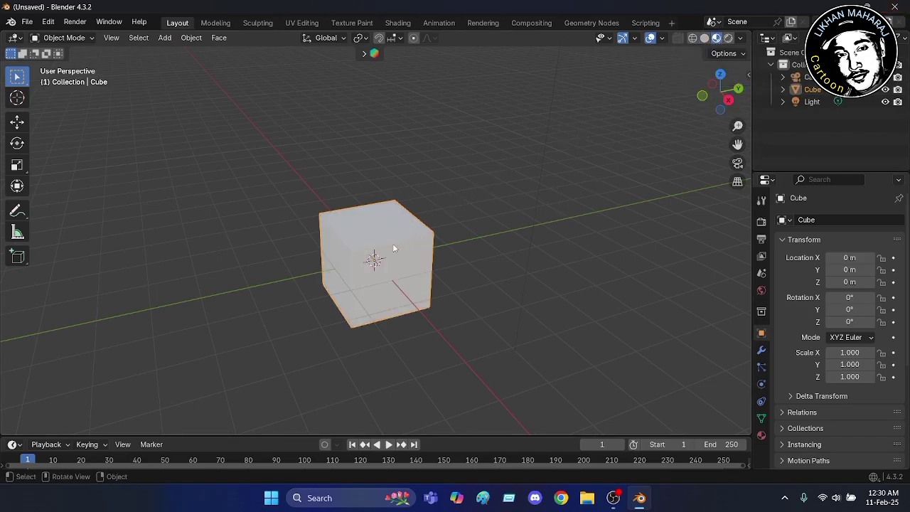
pyautogui.moveTo(471, 304); pyautogui.dragTo(479, 285, button='middle')
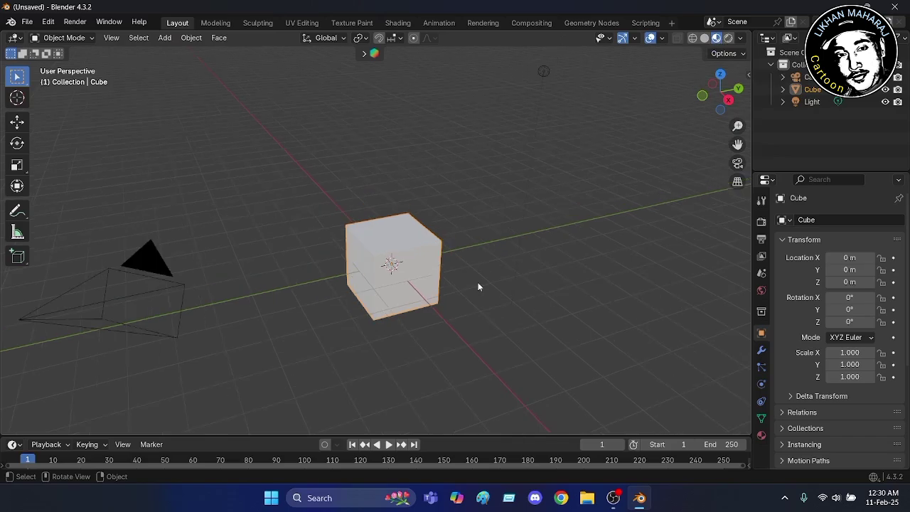
# Set the Base Color of the cube's material to red and deselect the cube.
pyautogui.click(760, 435)
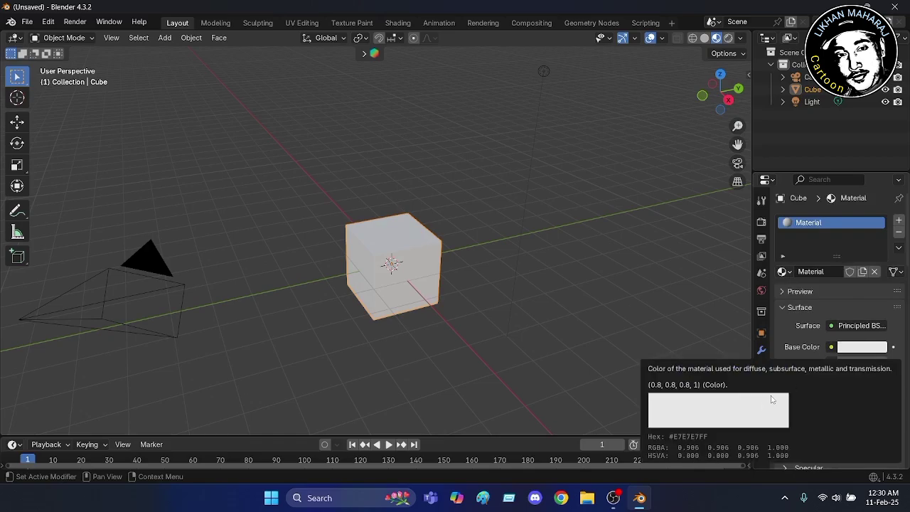
pyautogui.click(856, 347)
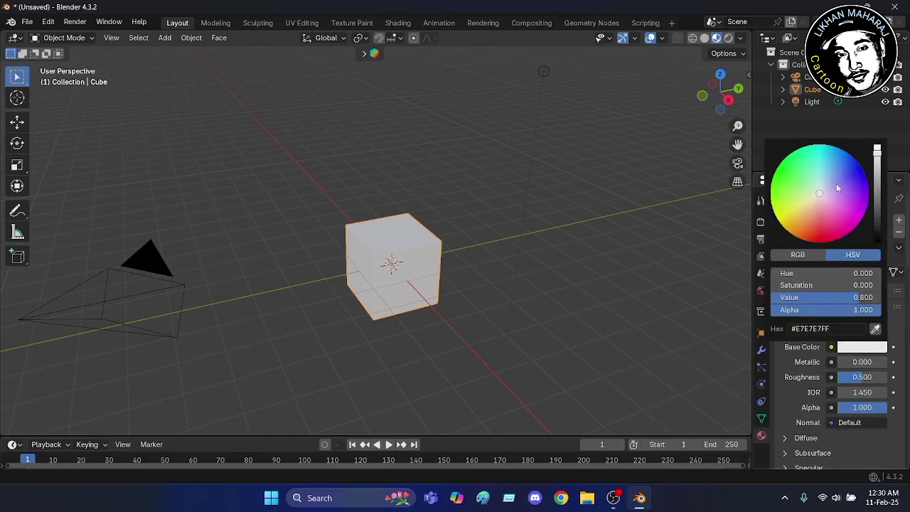
pyautogui.click(847, 349)
pyautogui.click(821, 225)
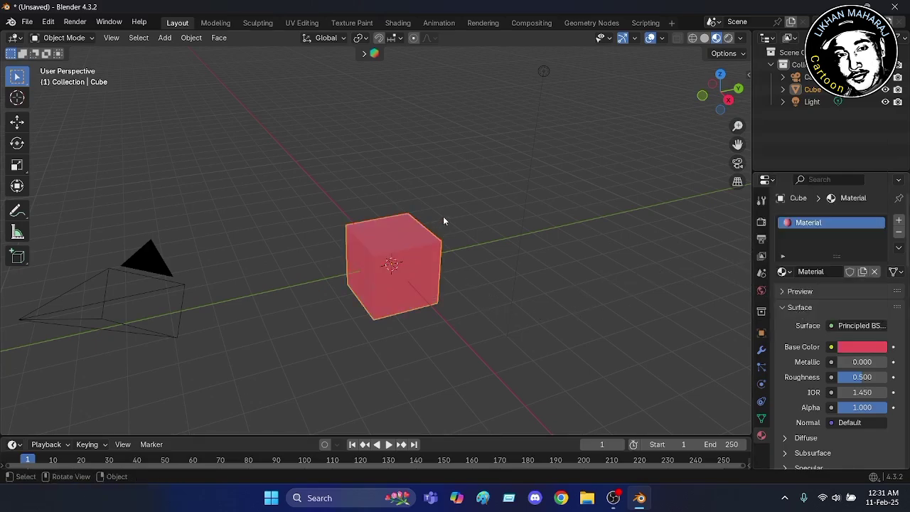
pyautogui.click(296, 330)
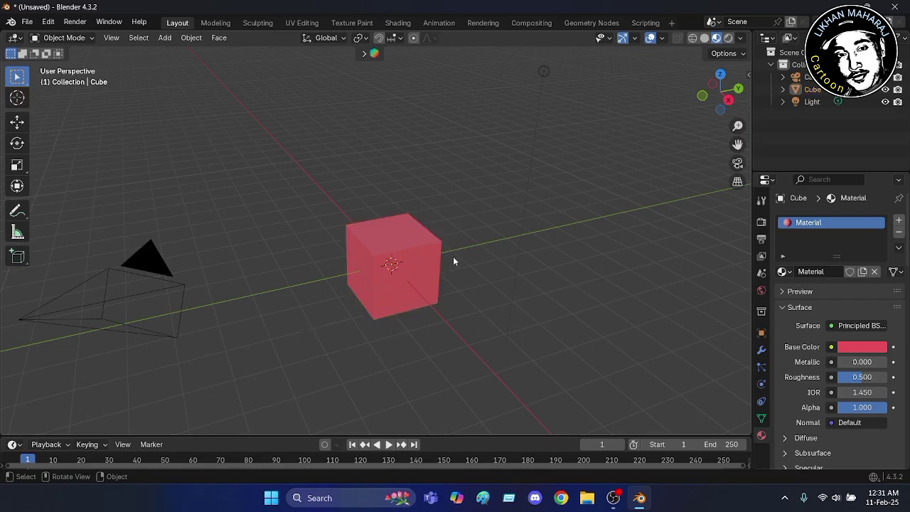
# Add a UV sphere and move it along the negative Y axis until it is clear of the cube.
pyautogui.moveTo(453, 261); pyautogui.dragTo(337, 246, button='middle')
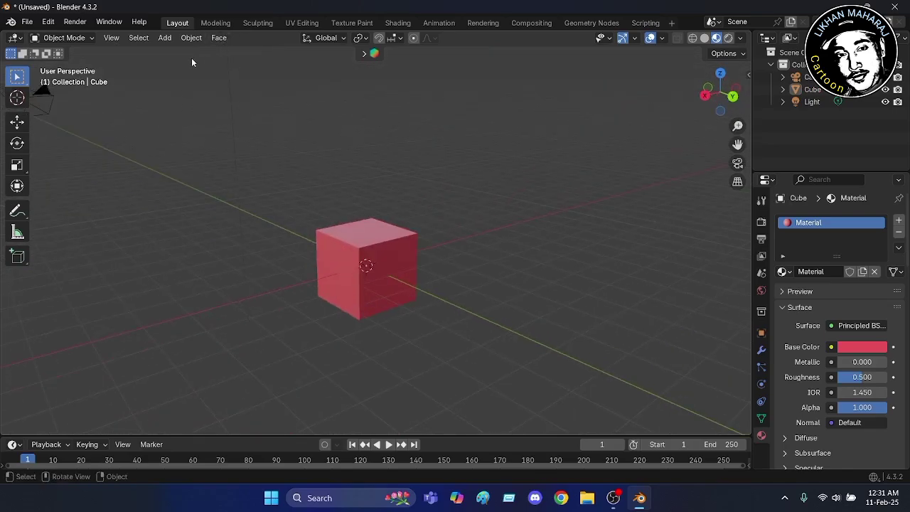
pyautogui.click(164, 38)
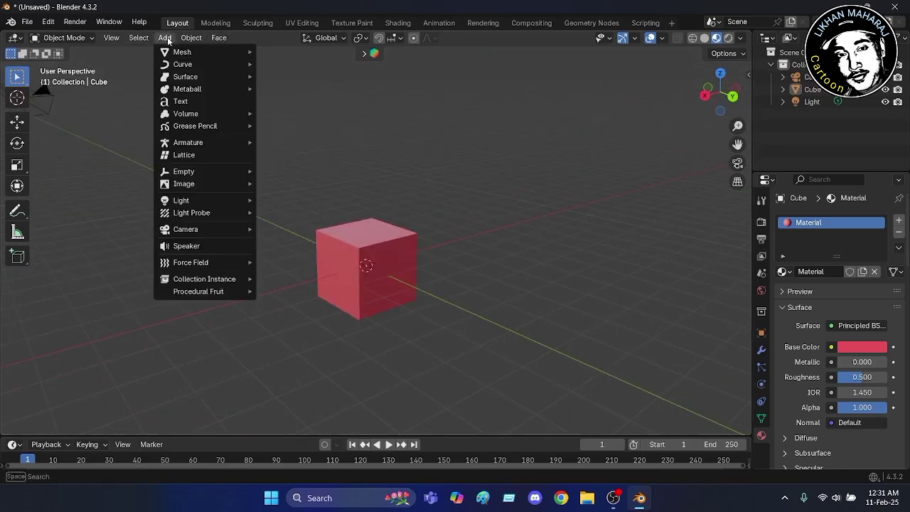
pyautogui.moveTo(173, 55)
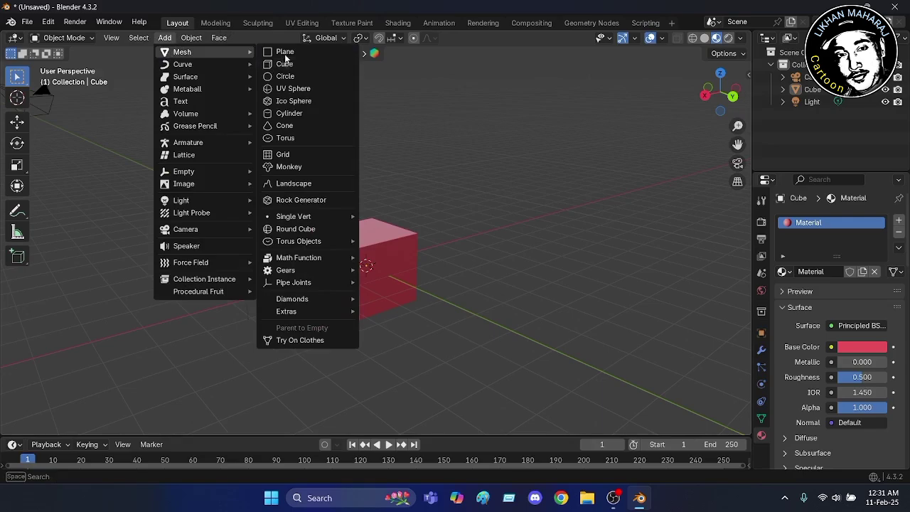
pyautogui.click(298, 90)
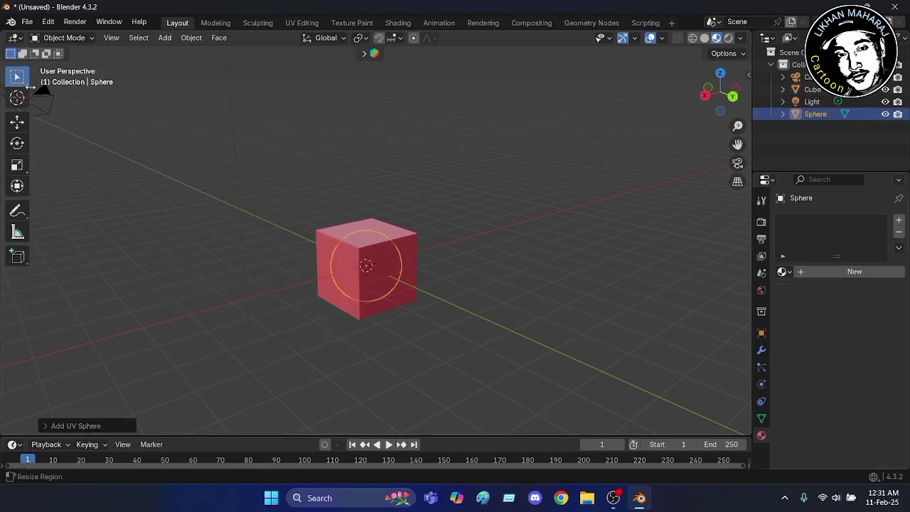
pyautogui.click(16, 126)
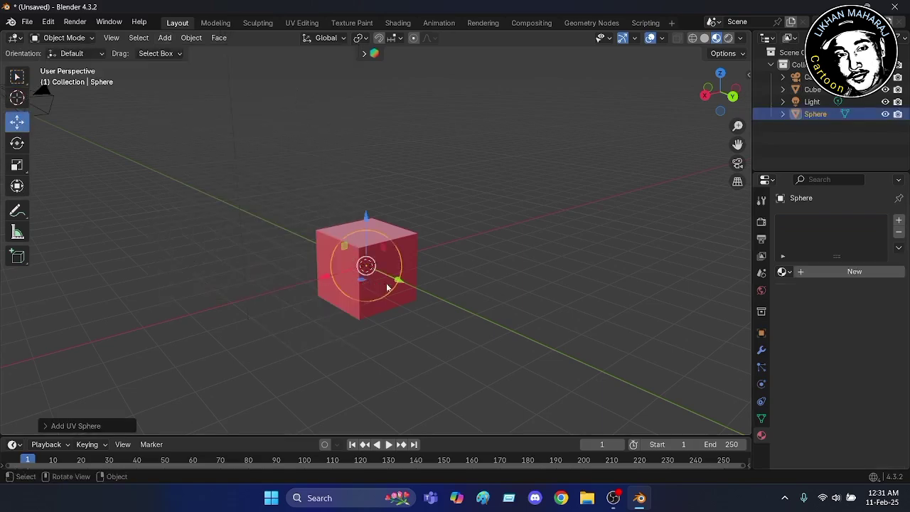
pyautogui.moveTo(401, 281); pyautogui.dragTo(247, 215)
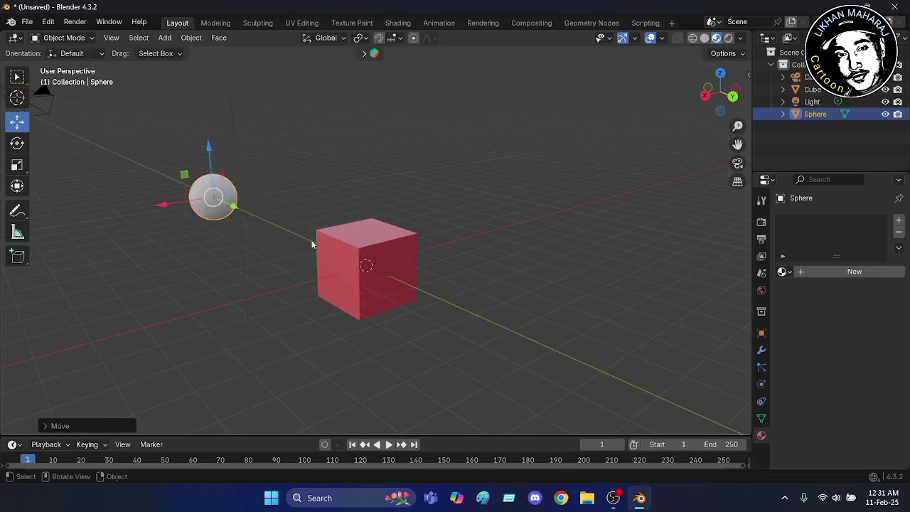
# Move the red cube along the negative Y axis so that it sits beside the sphere.
pyautogui.moveTo(202, 256); pyautogui.dragTo(246, 282, button='middle')
pyautogui.click(357, 259)
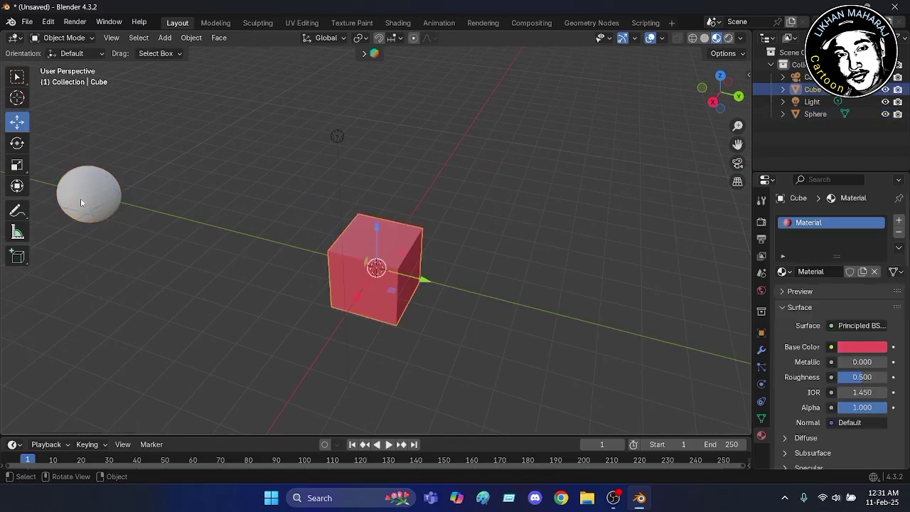
pyautogui.moveTo(422, 277); pyautogui.dragTo(229, 221)
pyautogui.moveTo(158, 316); pyautogui.dragTo(211, 314, button='middle')
pyautogui.scroll(-5, 301, 216)
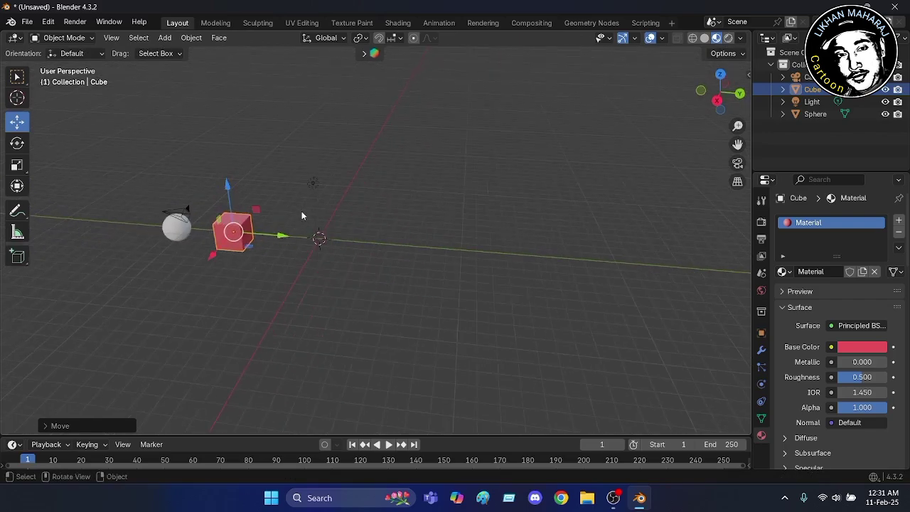
# Give the sphere a new material with a blue Base Color and deselect the sphere.
pyautogui.click(173, 234)
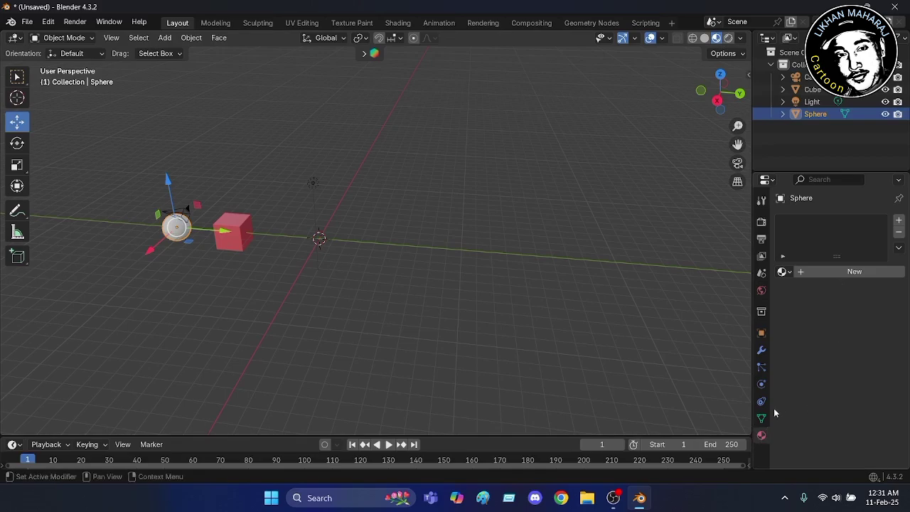
pyautogui.click(847, 272)
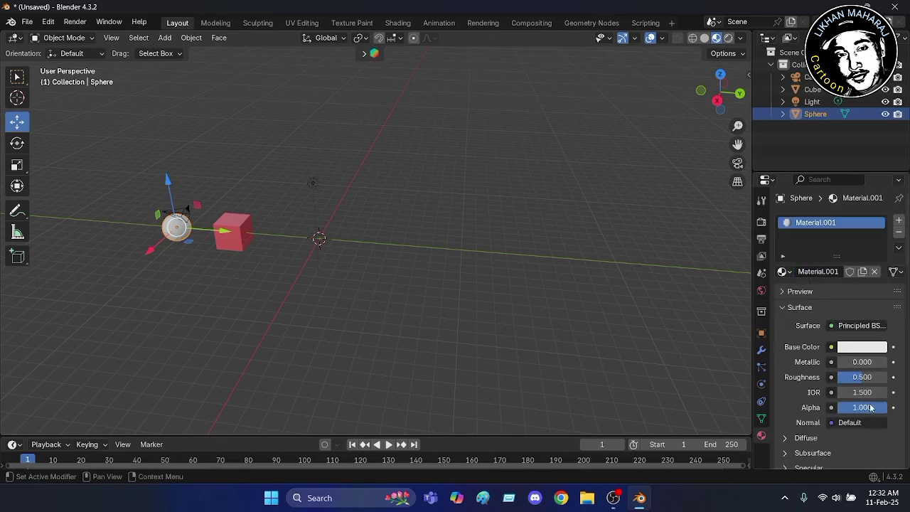
pyautogui.click(857, 347)
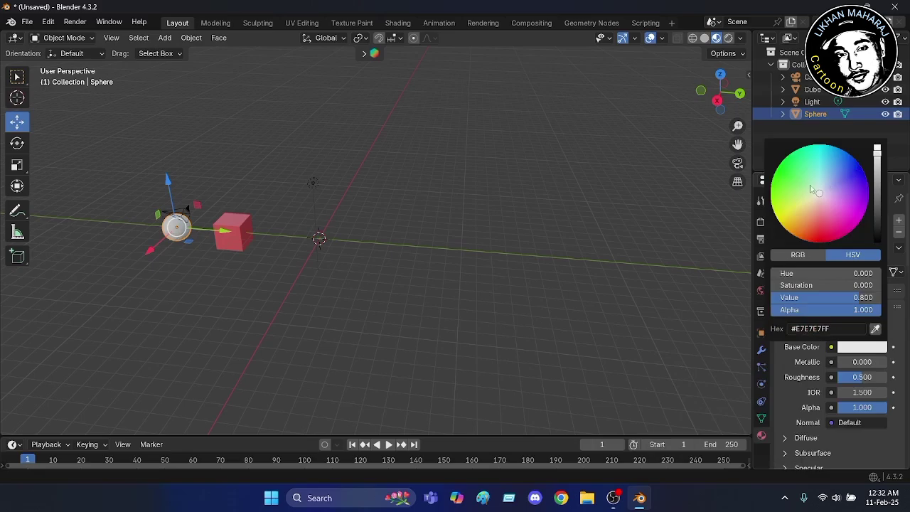
pyautogui.click(862, 178)
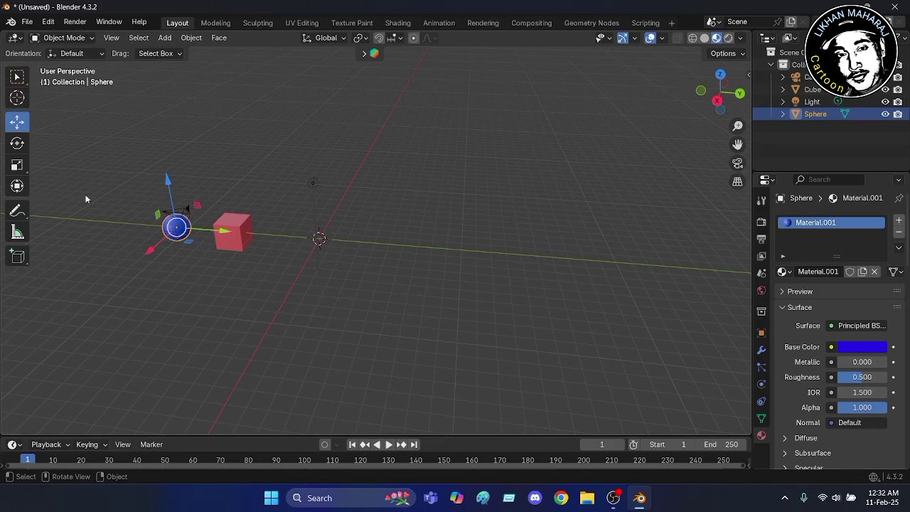
pyautogui.click(131, 171)
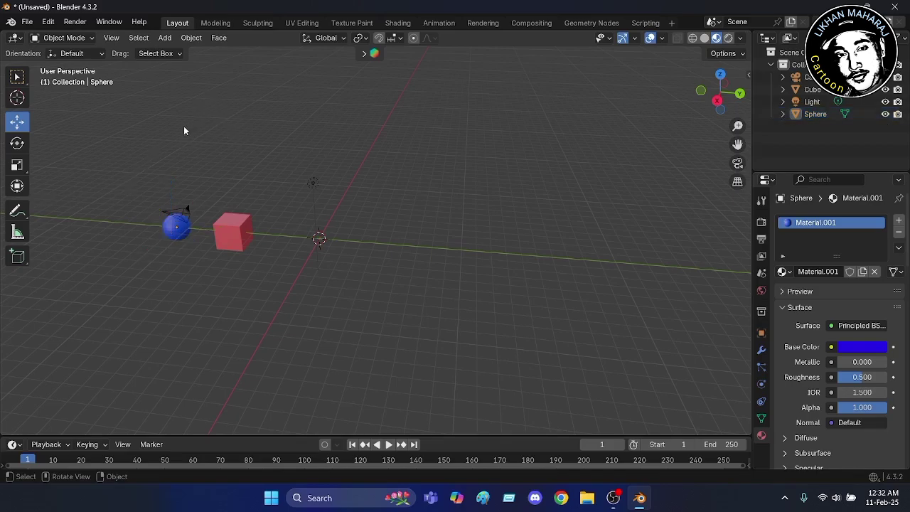
# Add a torus mesh at the world origin and give it a new material.
pyautogui.scroll(2, 183, 130)
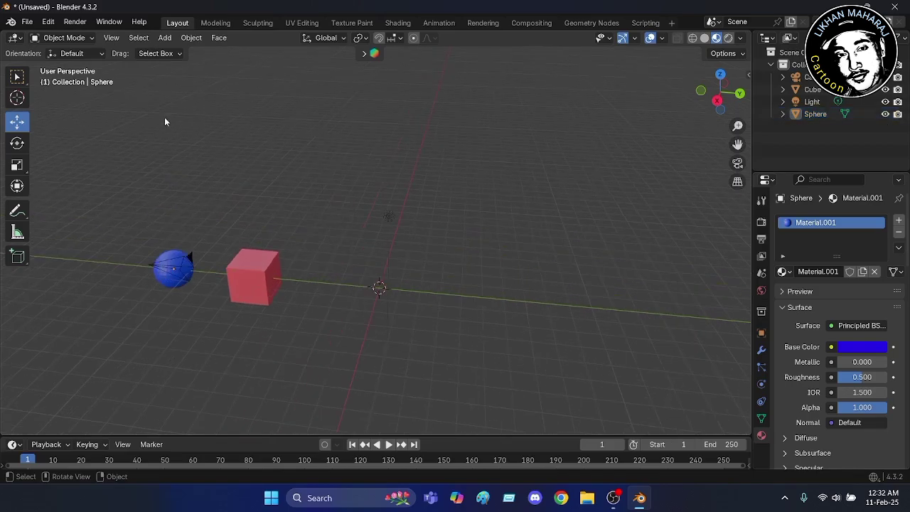
pyautogui.click(165, 38)
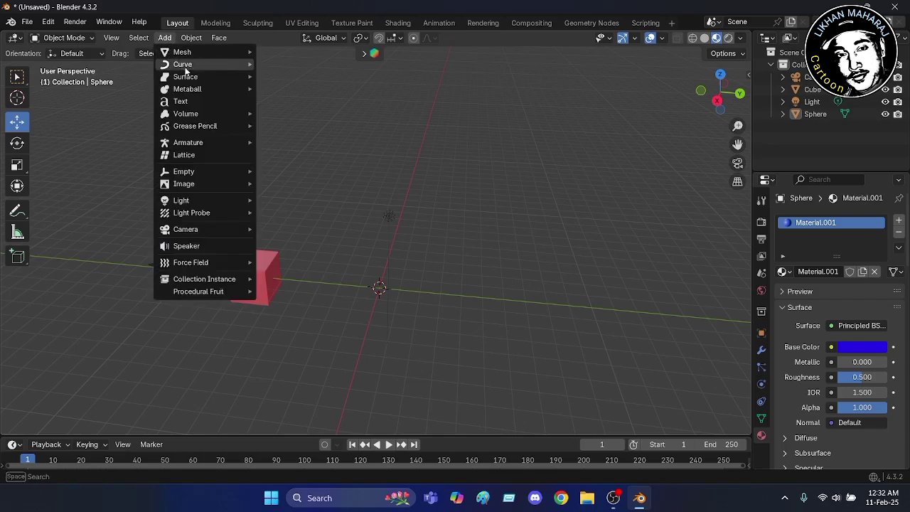
pyautogui.moveTo(214, 53)
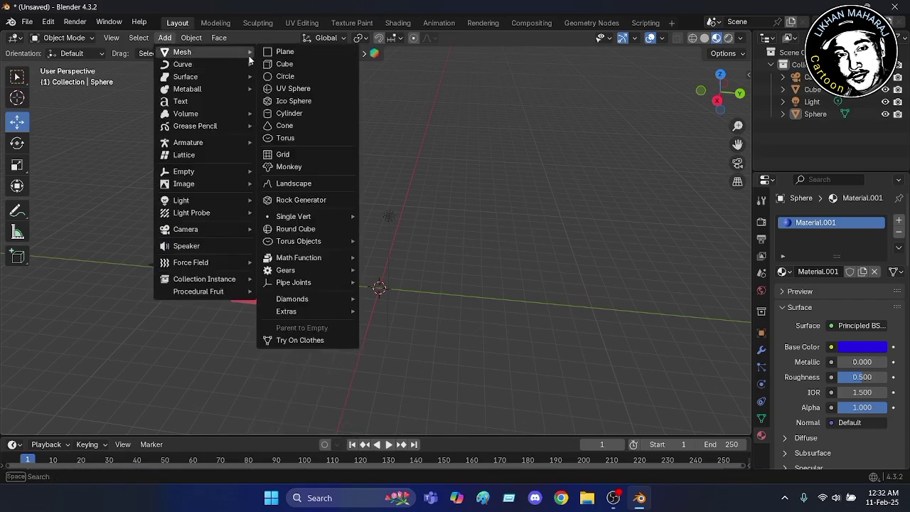
pyautogui.click(286, 138)
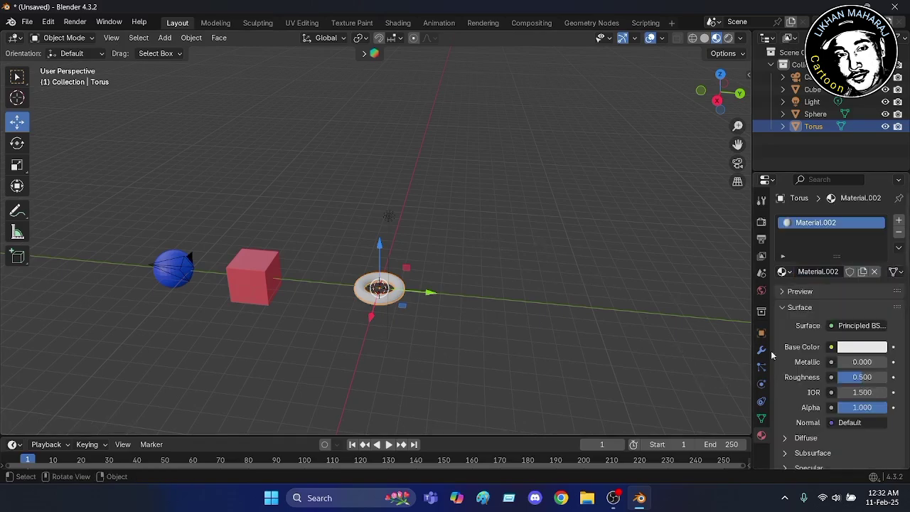
# Set the Base Color of the torus material to bright green.
pyautogui.click(860, 347)
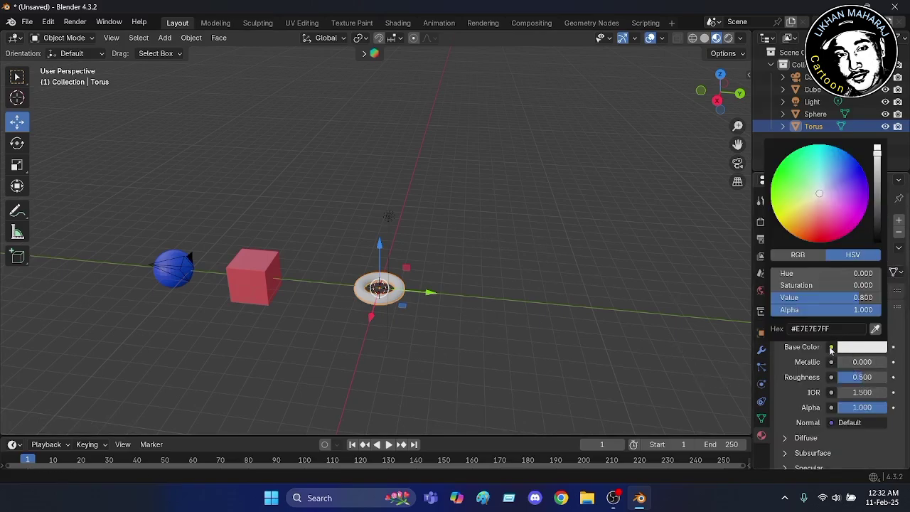
pyautogui.click(846, 347)
pyautogui.click(782, 177)
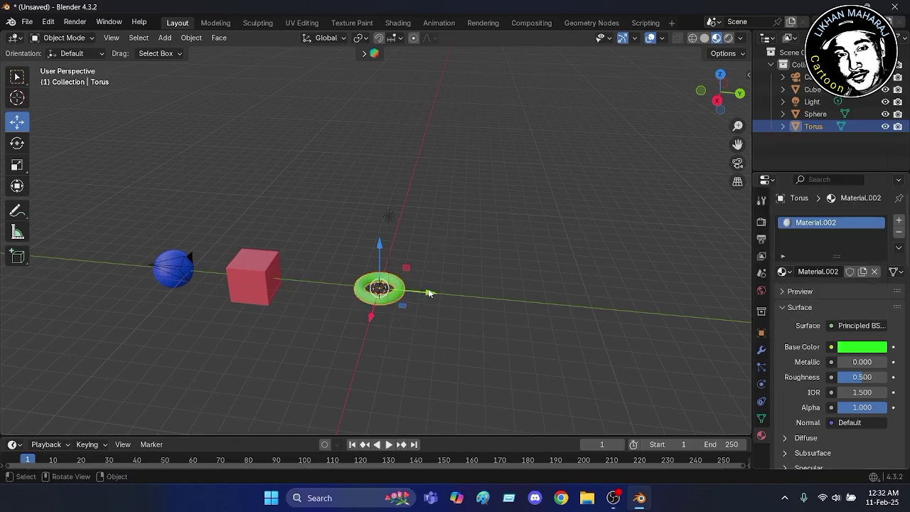
# Move the green torus along the negative Y axis until it lies between the sphere and the cube.
pyautogui.moveTo(410, 292); pyautogui.dragTo(365, 306, button='middle')
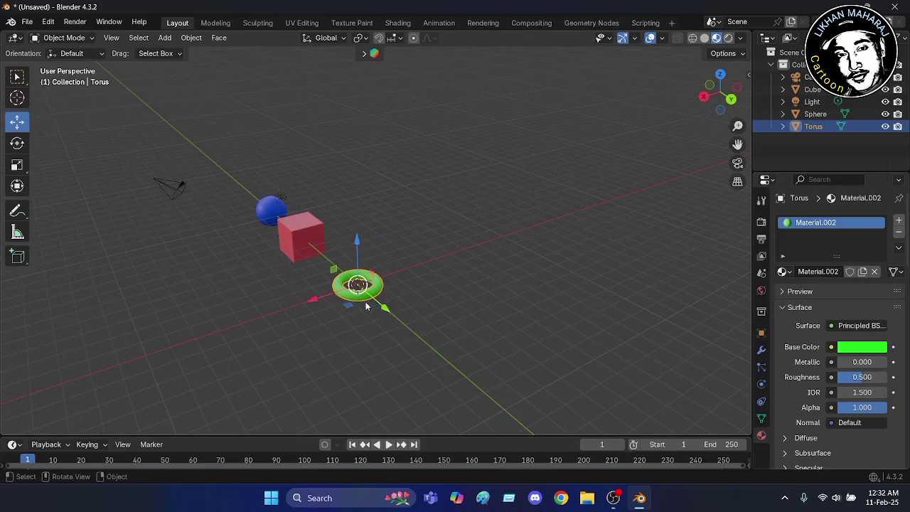
pyautogui.moveTo(126, 257); pyautogui.dragTo(203, 284)
pyautogui.moveTo(203, 284); pyautogui.dragTo(355, 300, button='middle')
pyautogui.click(377, 297)
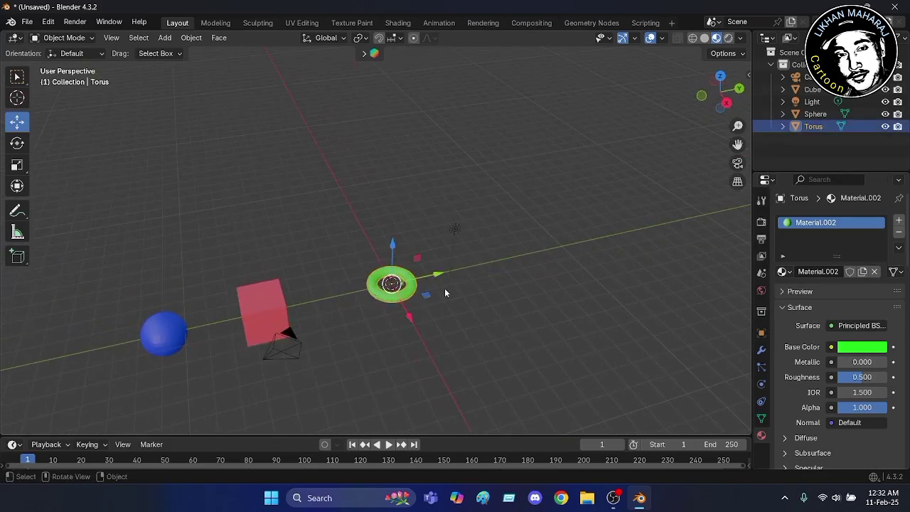
pyautogui.moveTo(439, 279); pyautogui.dragTo(257, 315)
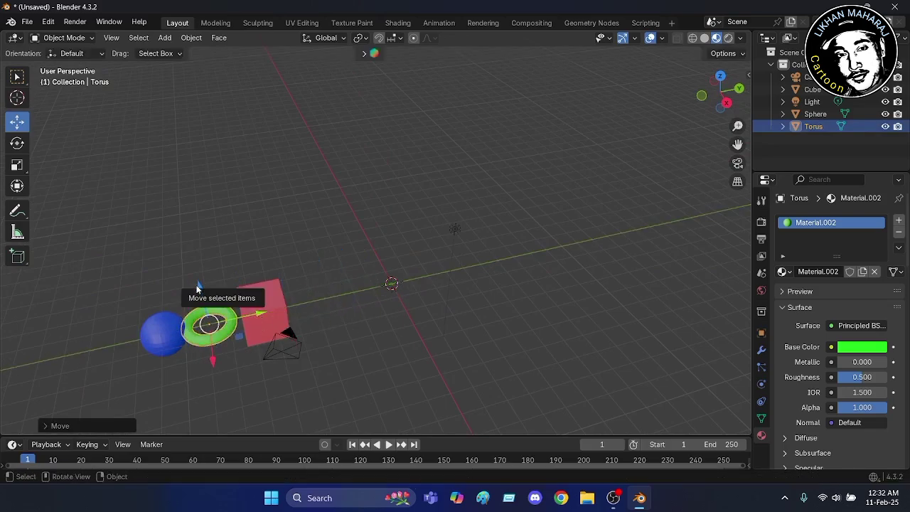
# Move the torus along the positive X axis until it is clear of the sphere and cube, then deselect it.
pyautogui.moveTo(200, 287); pyautogui.dragTo(200, 228)
pyautogui.moveTo(326, 358); pyautogui.dragTo(331, 227, button='middle')
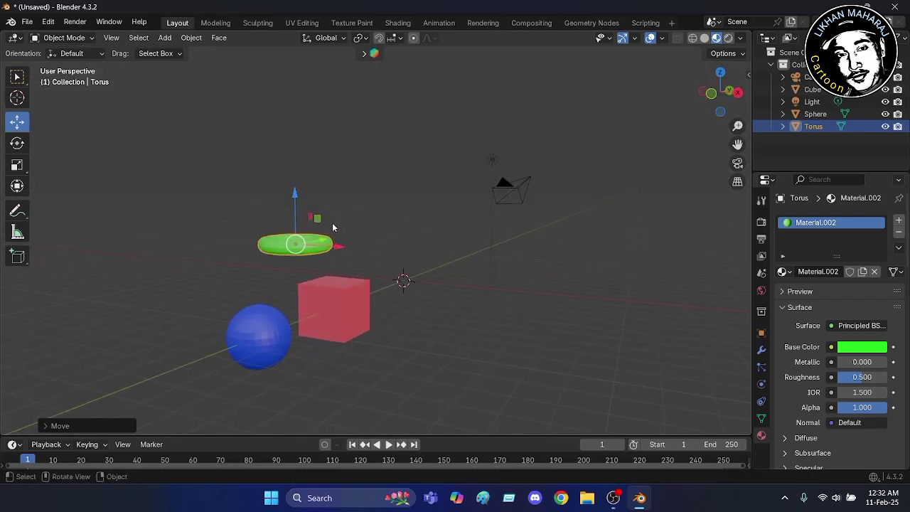
pyautogui.moveTo(296, 191); pyautogui.dragTo(276, 270)
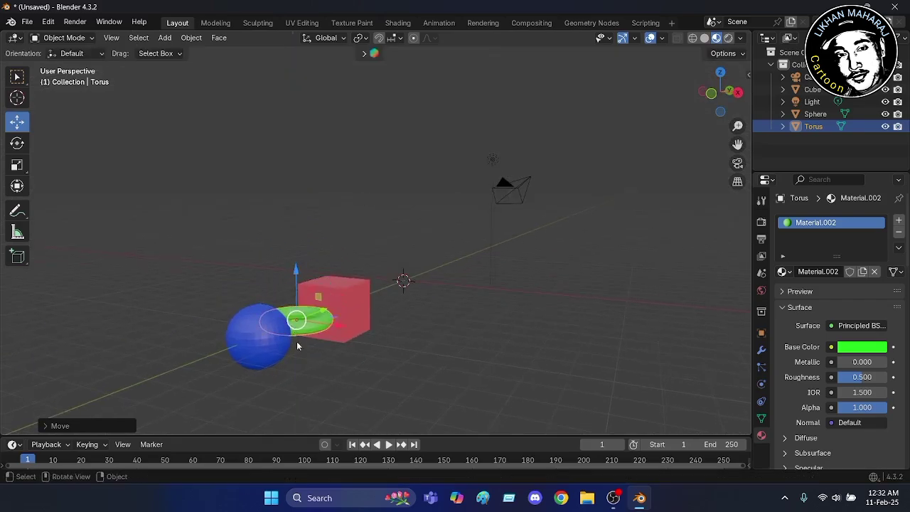
pyautogui.moveTo(339, 328); pyautogui.dragTo(454, 332)
pyautogui.moveTo(455, 332); pyautogui.dragTo(335, 339, button='middle')
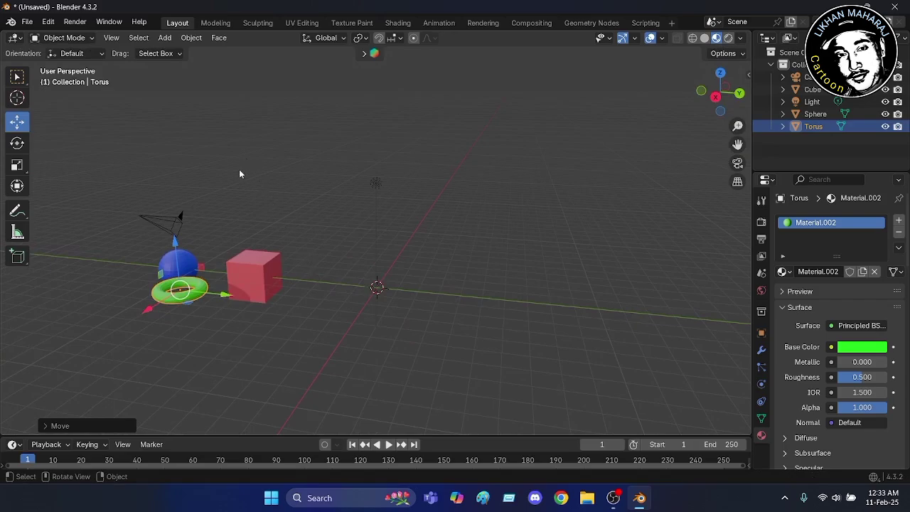
pyautogui.moveTo(185, 152); pyautogui.dragTo(215, 166, button='middle')
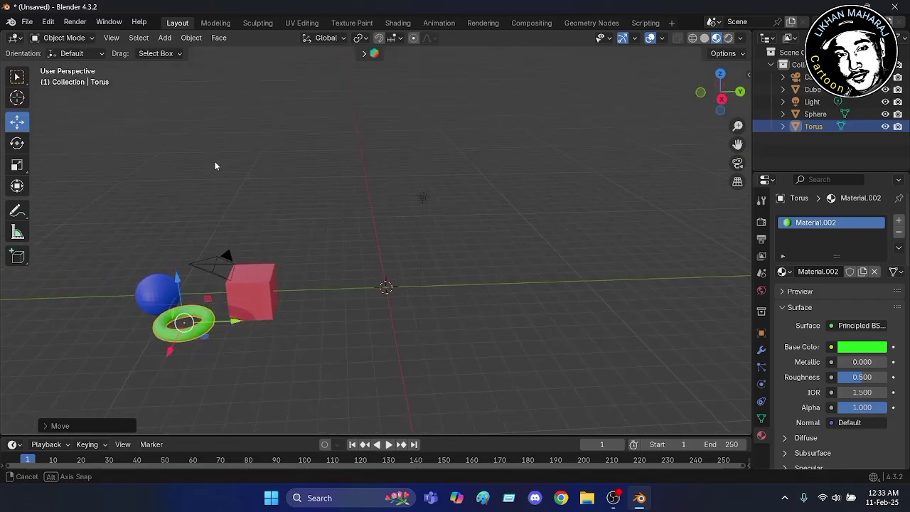
pyautogui.click(198, 149)
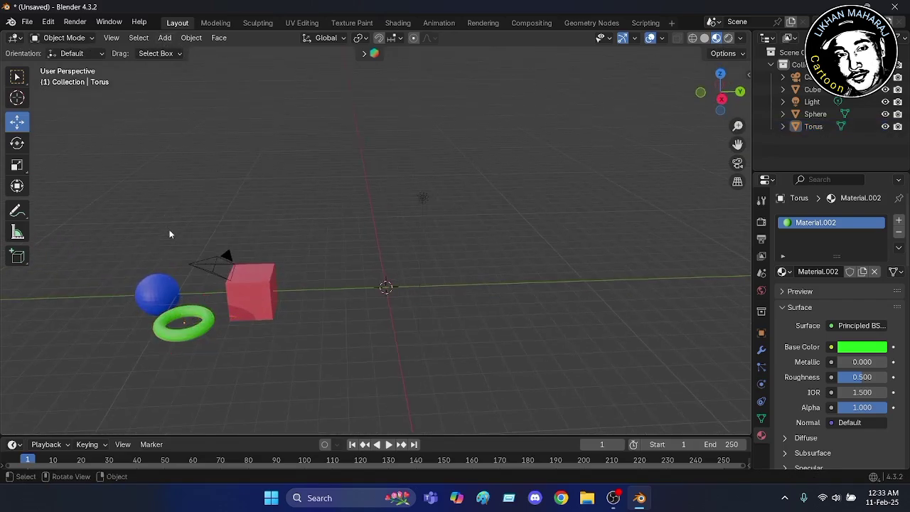
# Add a plane mesh at the world origin and scale it up uniformly into a large ground surface.
pyautogui.click(165, 38)
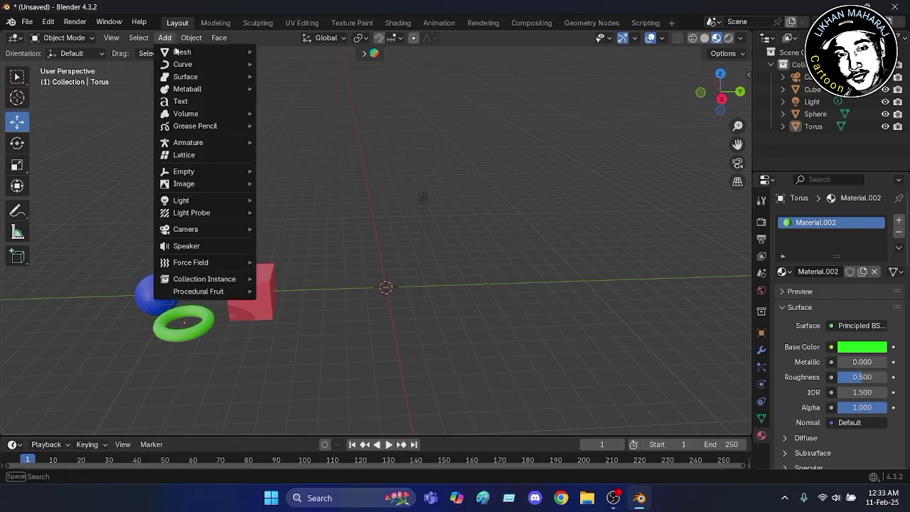
pyautogui.moveTo(190, 53)
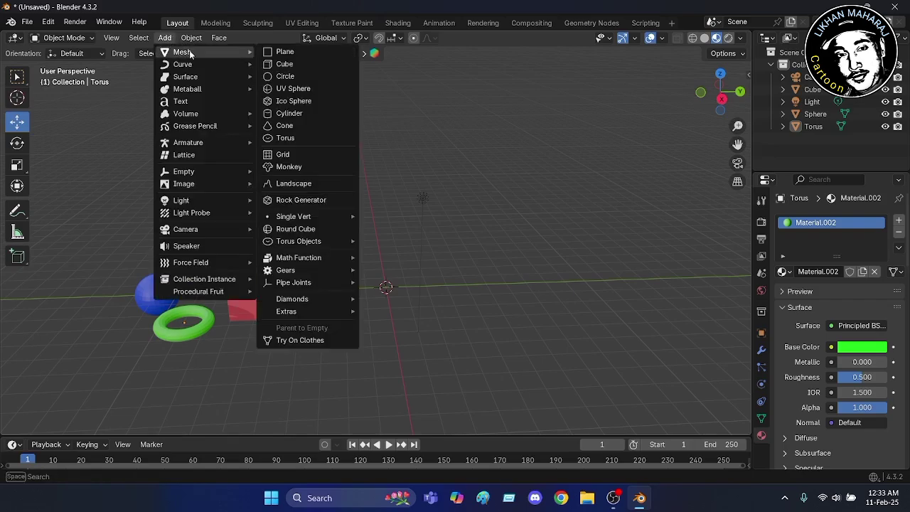
pyautogui.click(284, 52)
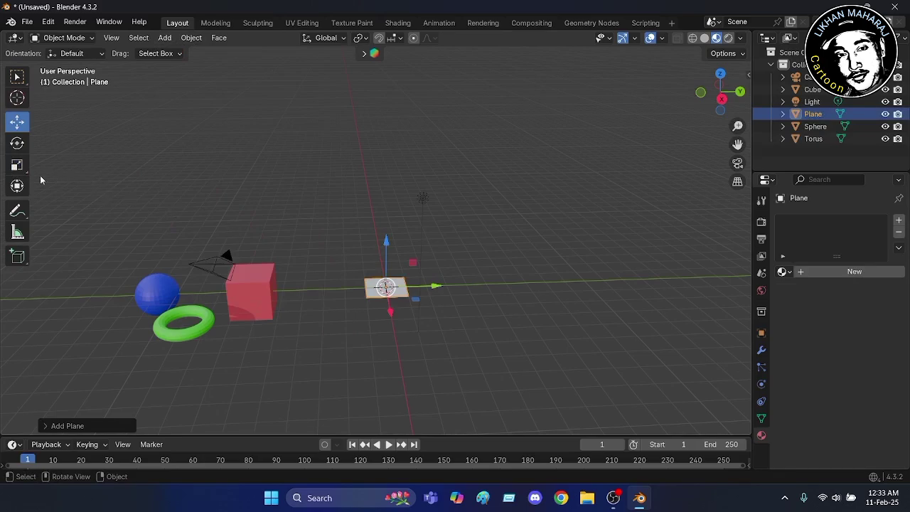
pyautogui.click(18, 164)
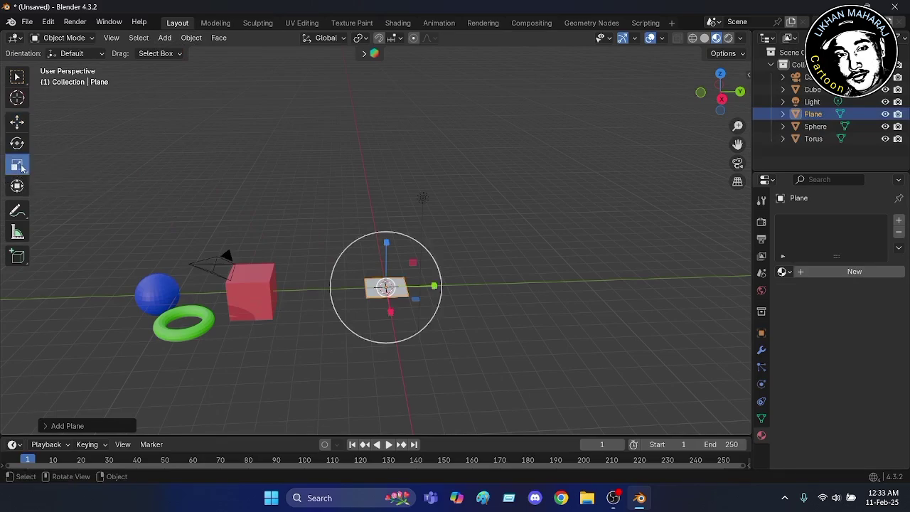
pyautogui.moveTo(438, 311); pyautogui.dragTo(149, 299)
pyautogui.scroll(-4, 216, 145)
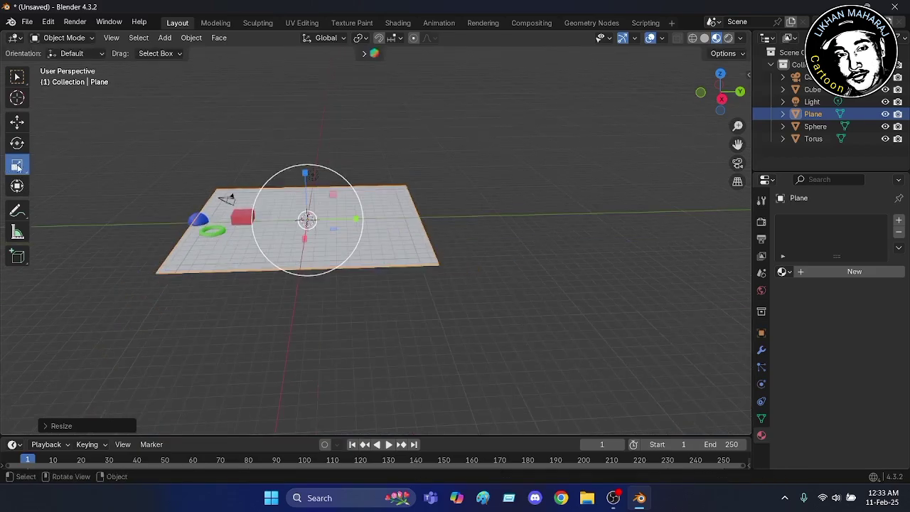
# Move the plane along the positive Y axis until it is clear of the three coloured objects, then deselect it.
pyautogui.click(17, 121)
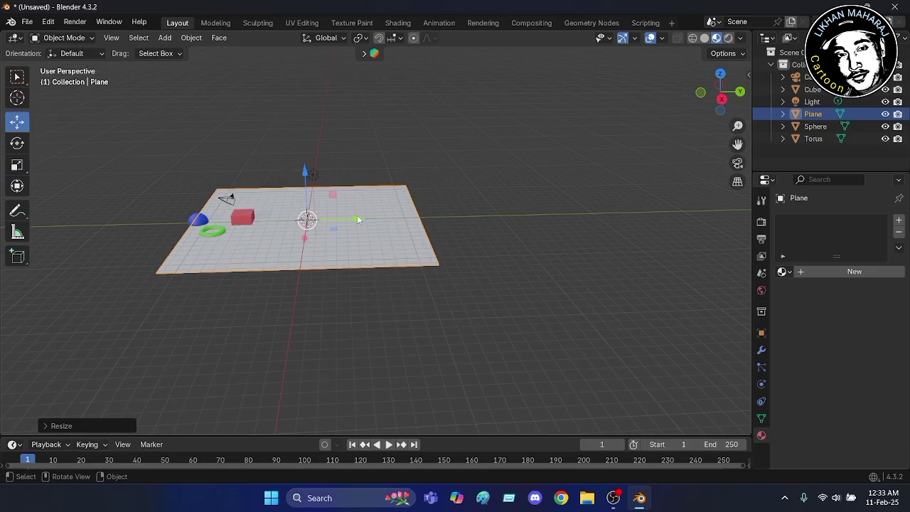
pyautogui.moveTo(358, 220); pyautogui.dragTo(469, 237)
pyautogui.moveTo(535, 172)
pyautogui.mouseDown(button='middle')
pyautogui.moveTo(560, 260)
pyautogui.moveTo(542, 172)
pyautogui.mouseUp(button='middle')
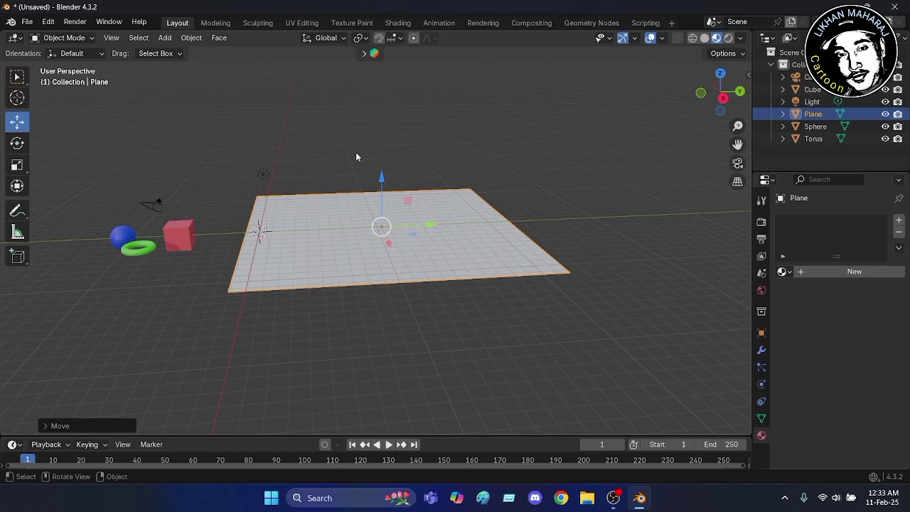
pyautogui.moveTo(356, 156); pyautogui.dragTo(372, 169, button='middle')
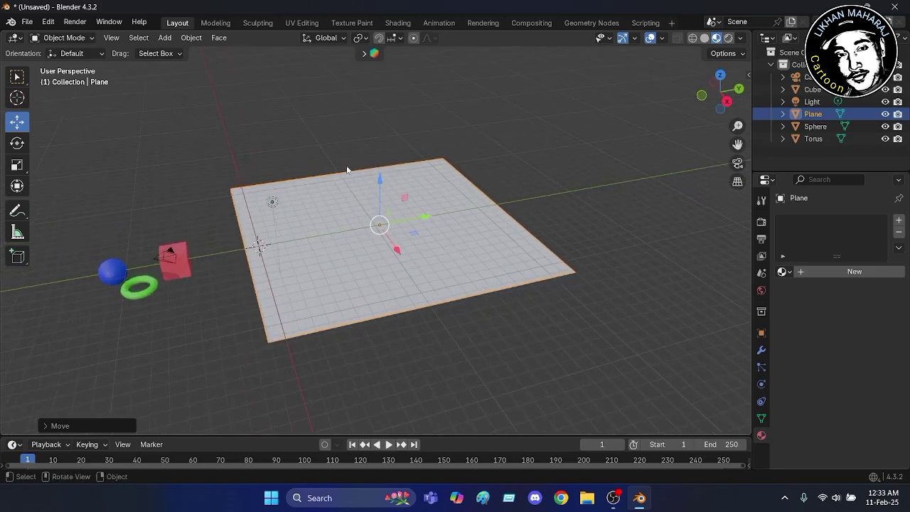
pyautogui.click(222, 172)
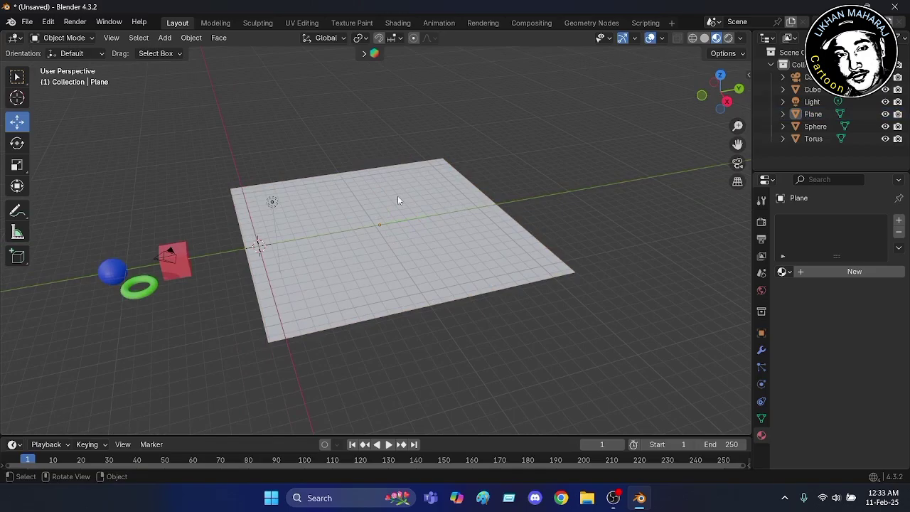
pyautogui.moveTo(233, 373)
pyautogui.mouseDown(button='middle')
pyautogui.moveTo(241, 349)
pyautogui.moveTo(241, 367)
pyautogui.mouseUp(button='middle')
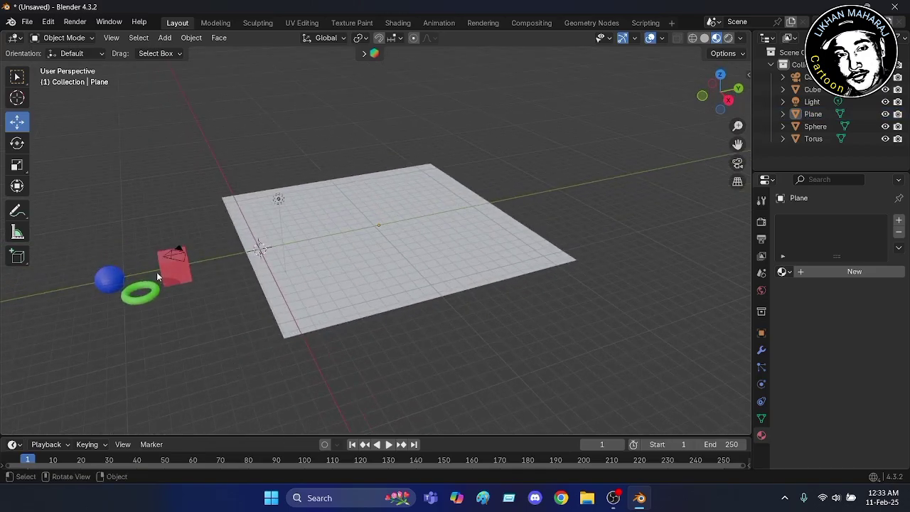
pyautogui.click(179, 252)
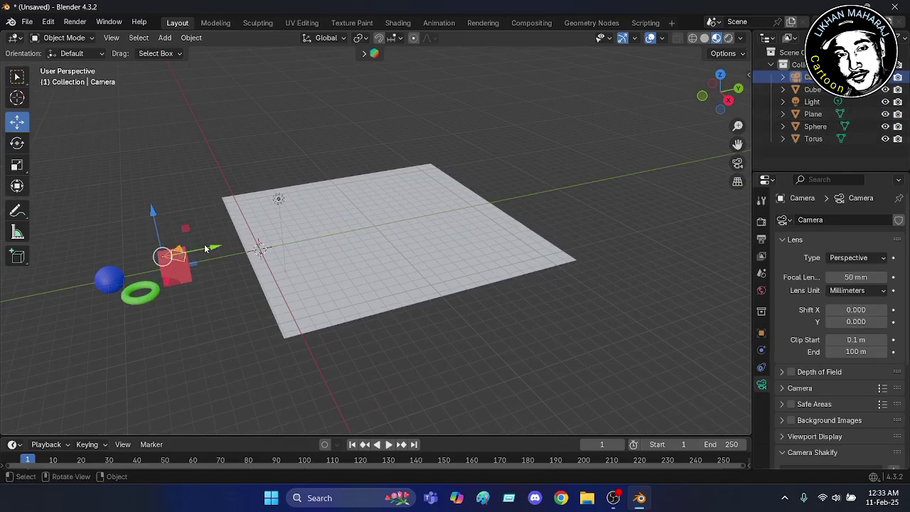
pyautogui.moveTo(211, 248); pyautogui.dragTo(260, 242)
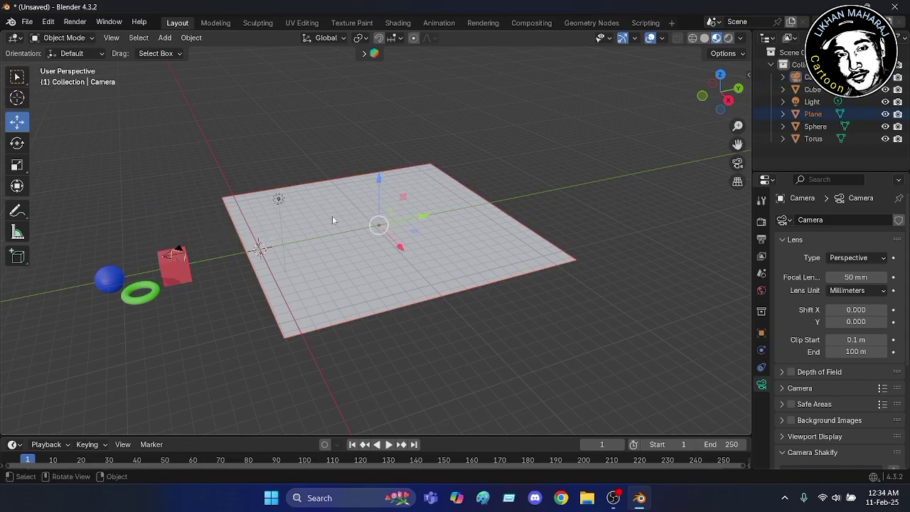
pyautogui.click(179, 253)
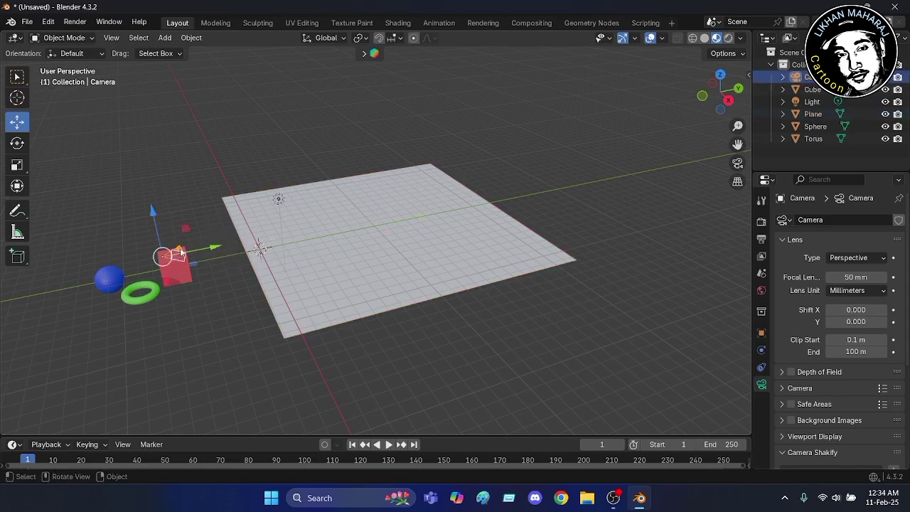
pyautogui.moveTo(211, 249); pyautogui.dragTo(227, 246)
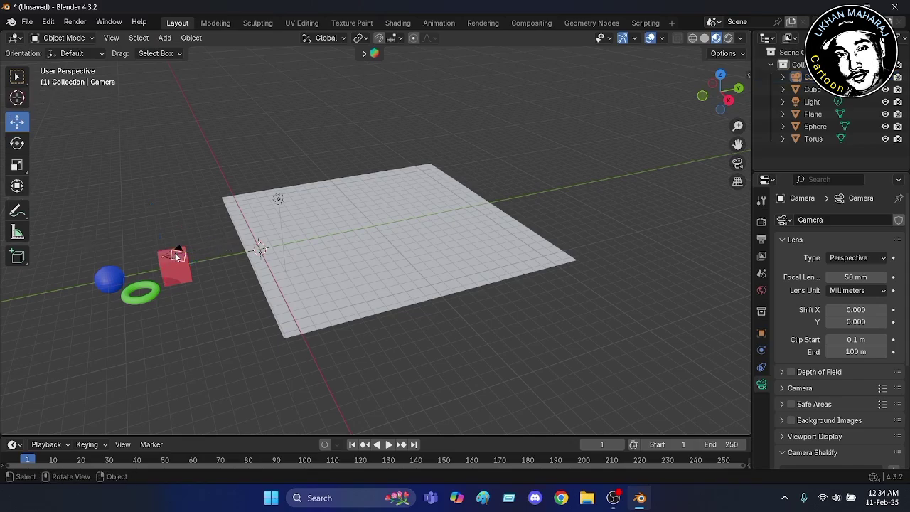
# Hide the camera above the red cube in the viewport.
pyautogui.scroll(3, 170, 217)
pyautogui.scroll(-2, 194, 293)
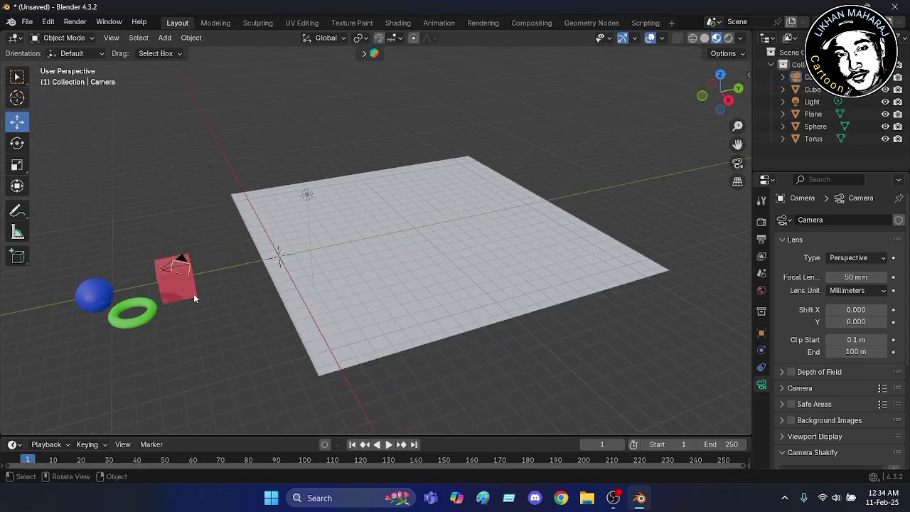
pyautogui.scroll(4, 194, 292)
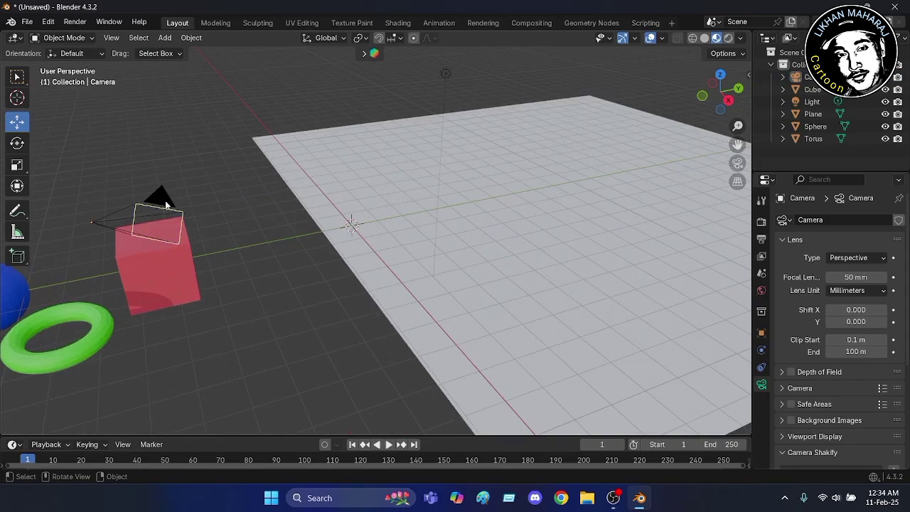
pyautogui.click(163, 201)
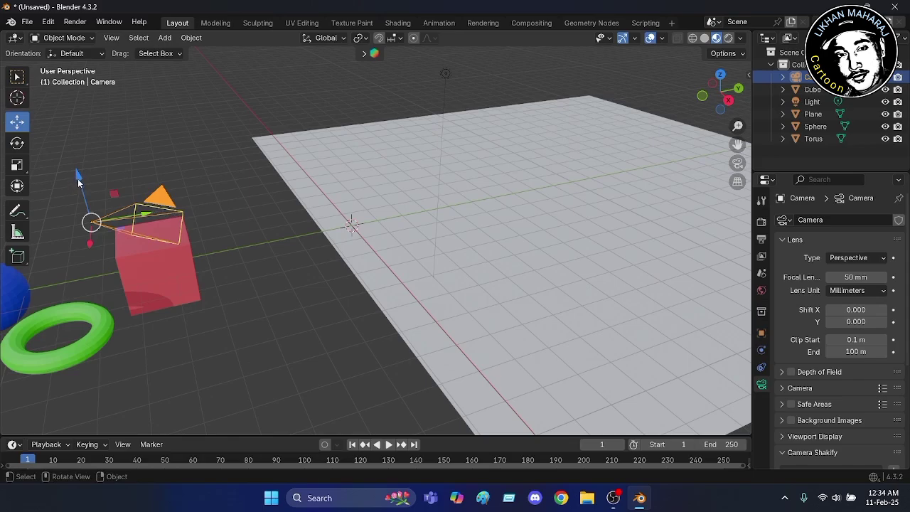
pyautogui.click(168, 147)
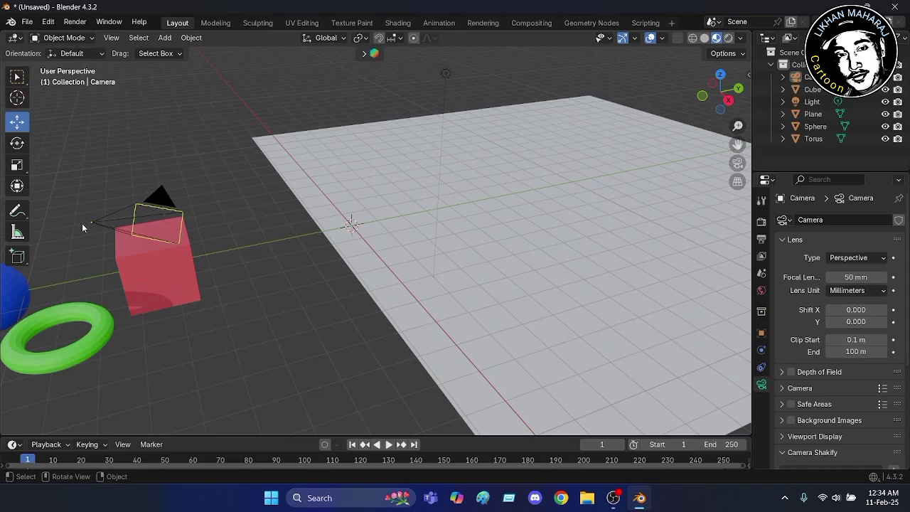
pyautogui.click(108, 230)
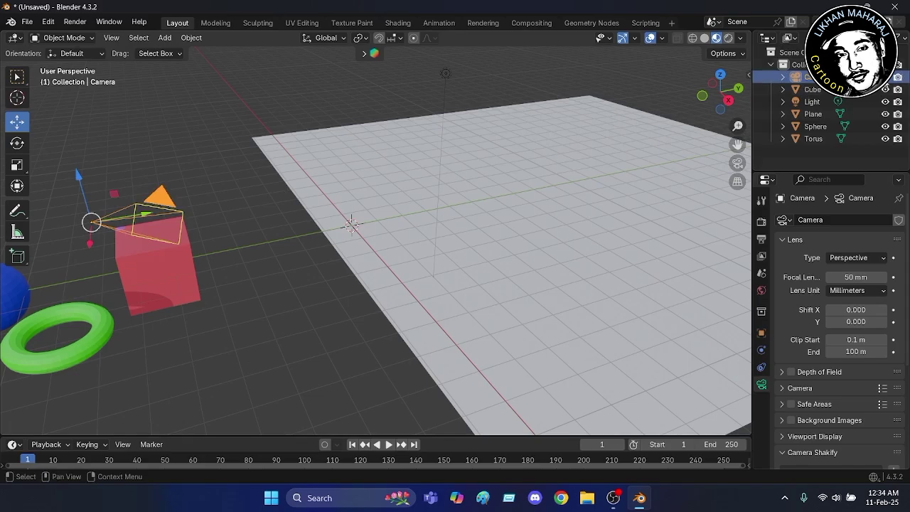
pyautogui.click(885, 76)
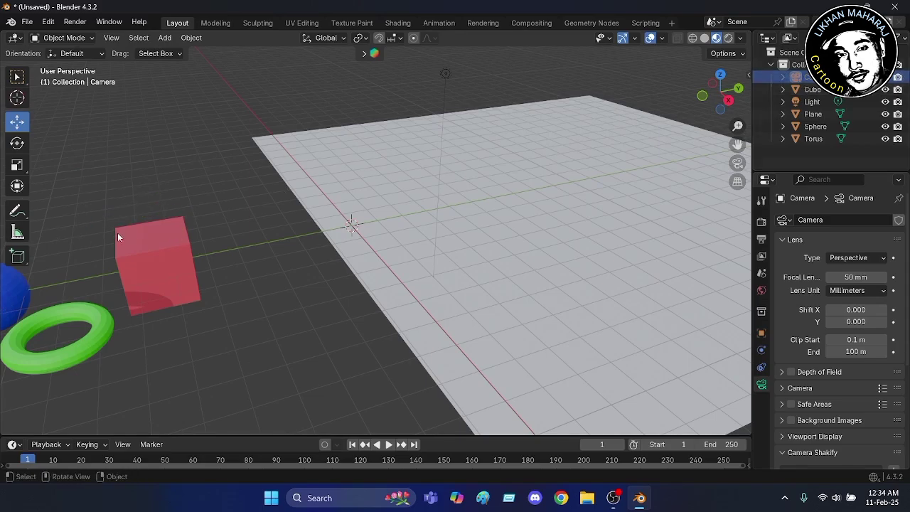
# Select the red cube, blue sphere and green torus, and add the large plane to the selection as the active object.
pyautogui.scroll(-3, 153, 215)
pyautogui.moveTo(159, 247); pyautogui.dragTo(177, 255, button='middle')
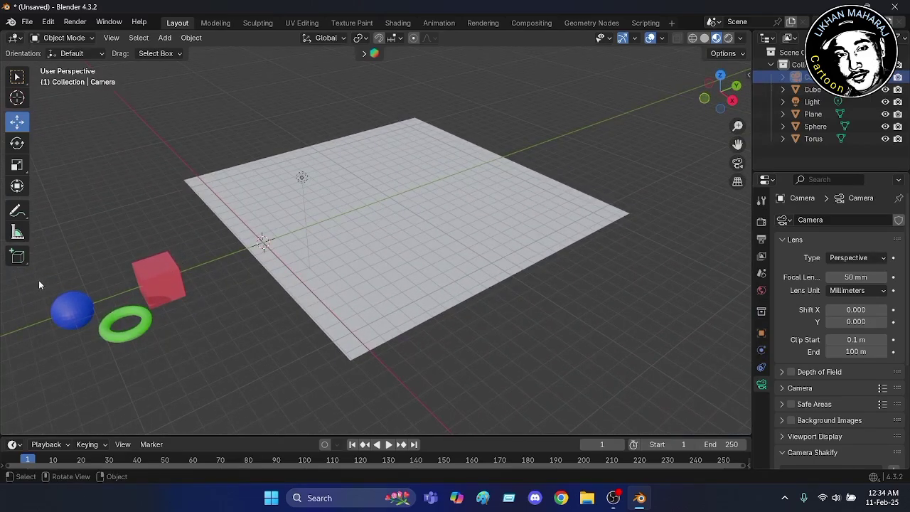
pyautogui.moveTo(39, 282); pyautogui.dragTo(194, 334)
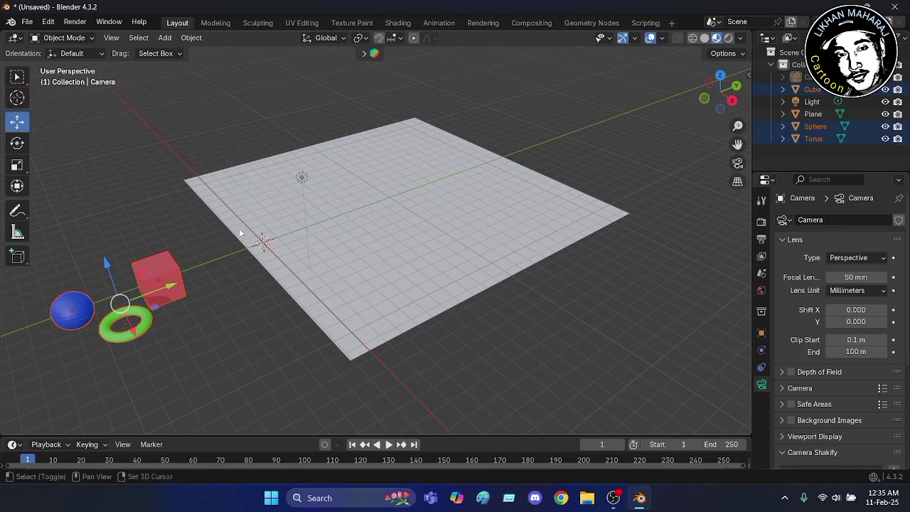
pyautogui.keyDown('shift'); pyautogui.click(293, 203); pyautogui.keyUp('shift')
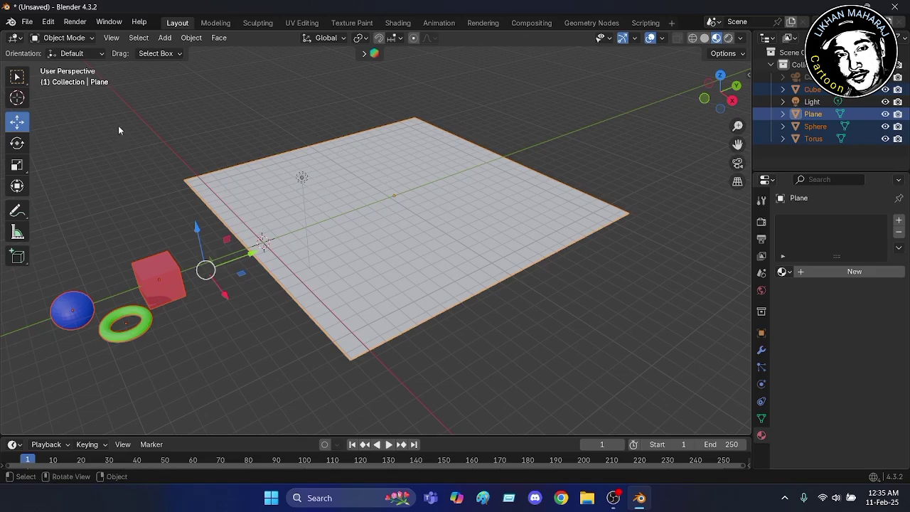
# Remove the Scatter Objects command from the Quick Favorites.
pyautogui.click(193, 39)
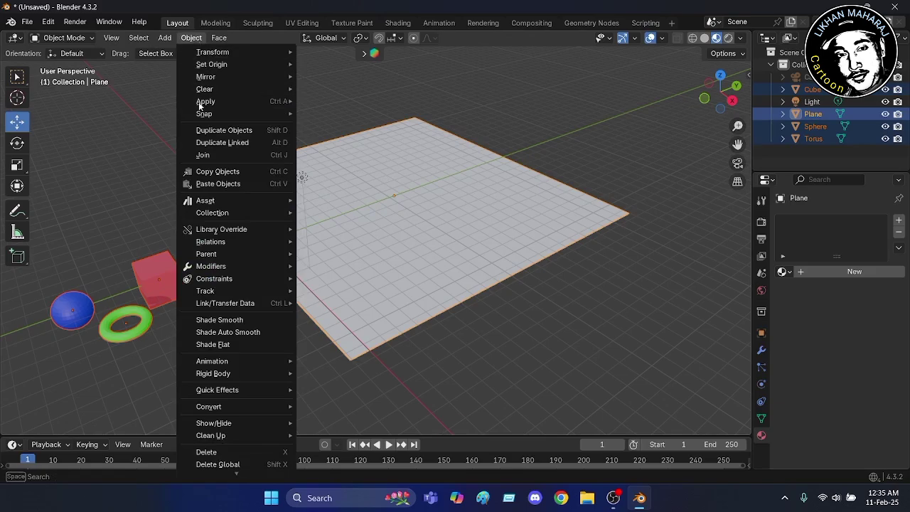
pyautogui.moveTo(200, 473)
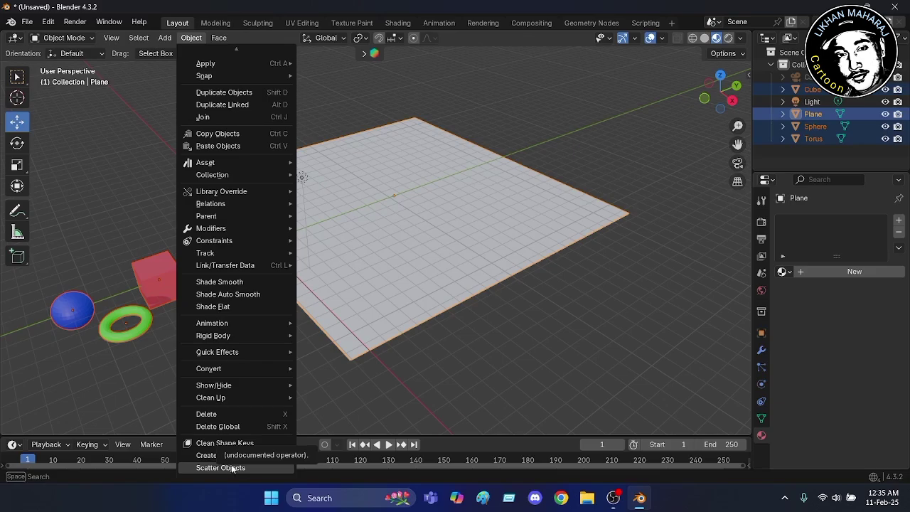
pyautogui.rightClick(232, 468)
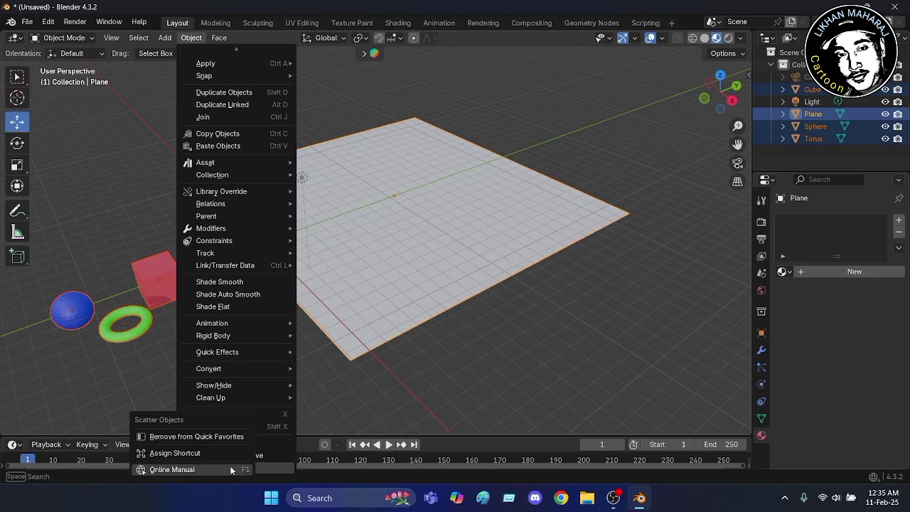
pyautogui.click(162, 439)
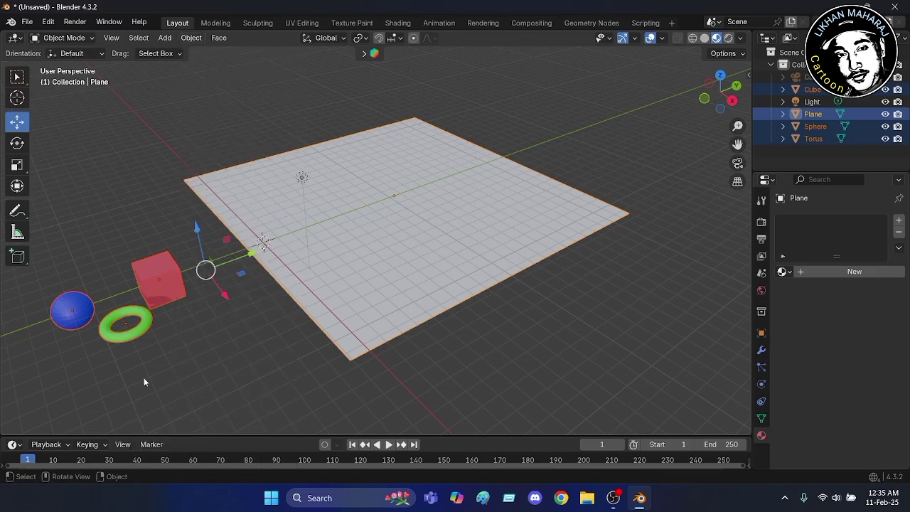
# Add the Scatter Objects command to the Quick Favorites.
pyautogui.click(191, 38)
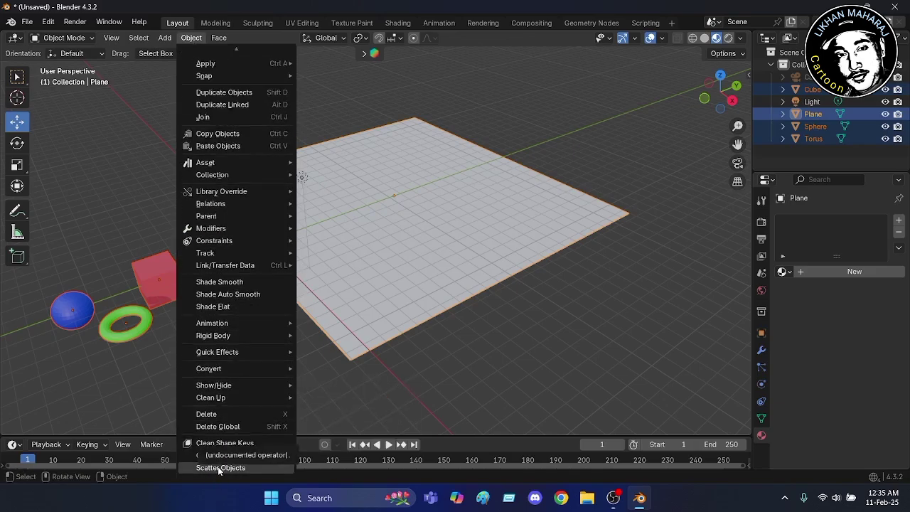
pyautogui.rightClick(218, 468)
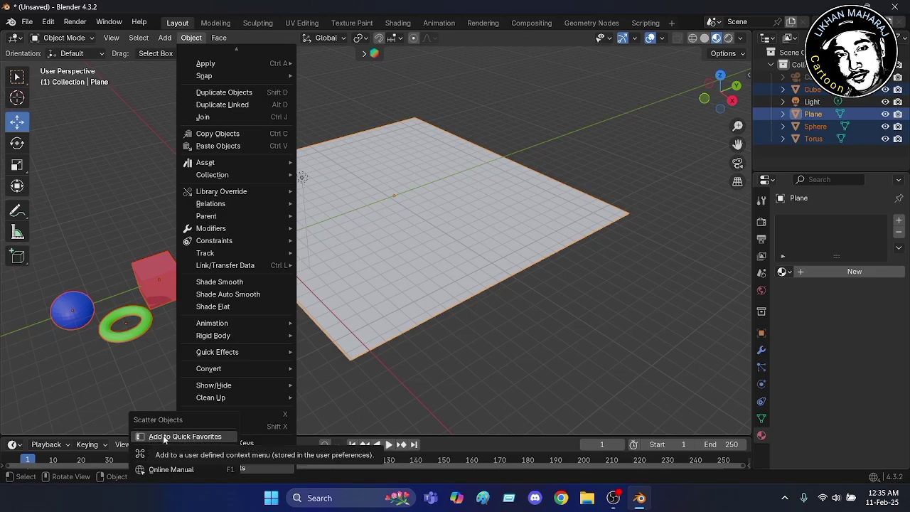
pyautogui.press('Escape')
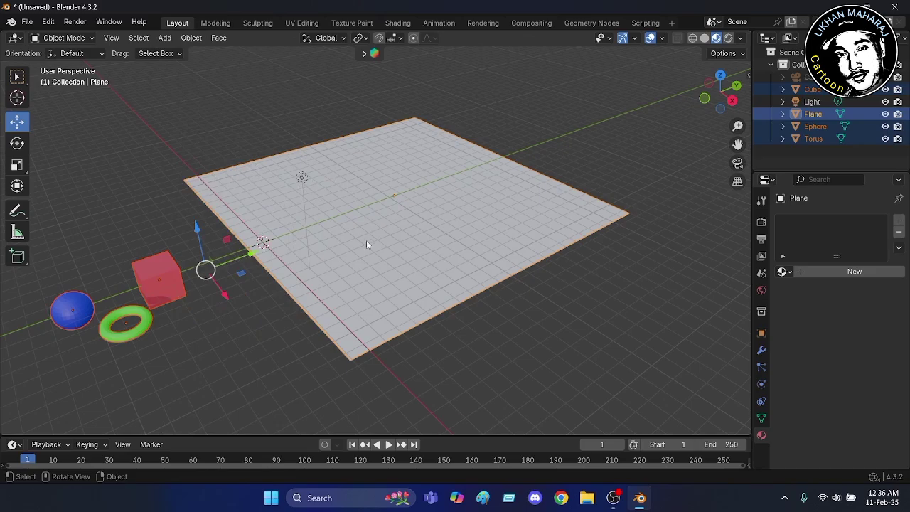
# Run Scatter Objects from the Quick Favorites, paint long winding strokes across the whole plane and confirm the scatter.
pyautogui.rightClick(328, 185)
pyautogui.press('q')
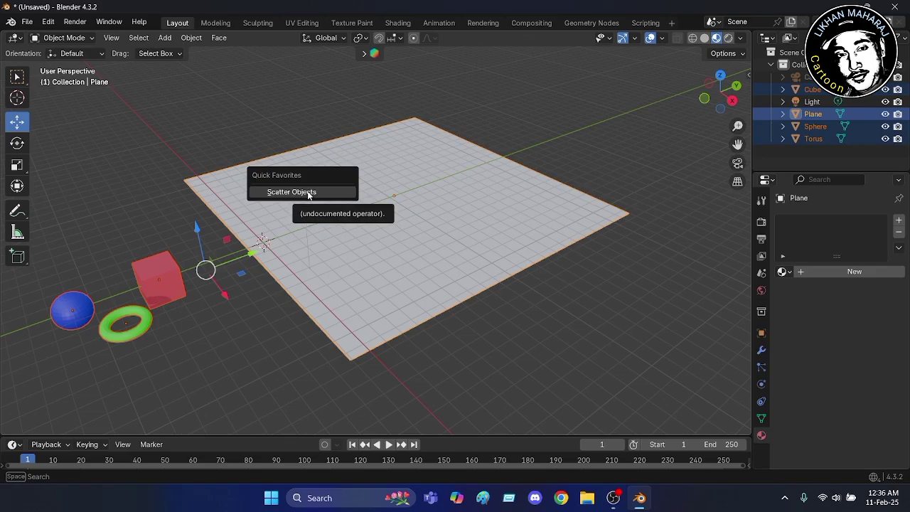
pyautogui.click(309, 193)
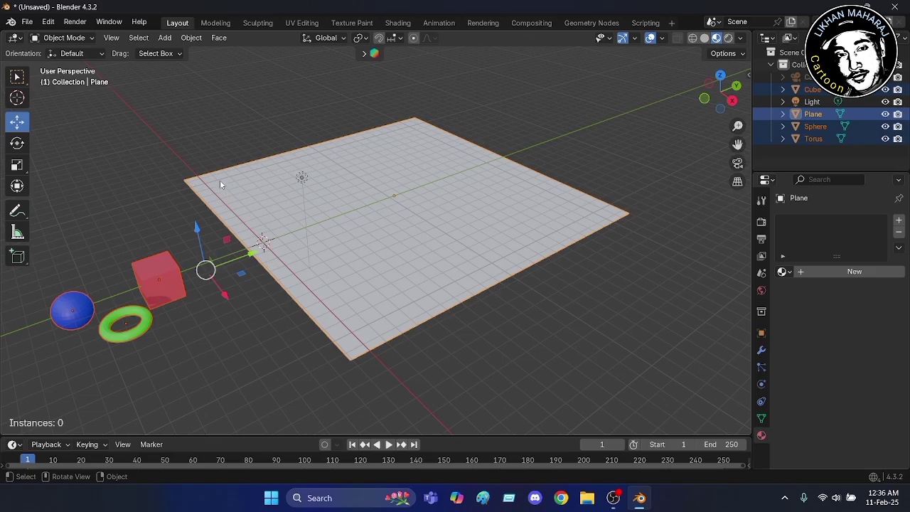
pyautogui.moveTo(221, 183)
pyautogui.mouseDown()
pyautogui.moveTo(277, 163)
pyautogui.moveTo(304, 181)
pyautogui.moveTo(330, 155)
pyautogui.moveTo(362, 179)
pyautogui.moveTo(319, 194)
pyautogui.moveTo(299, 240)
pyautogui.moveTo(347, 233)
pyautogui.moveTo(418, 209)
pyautogui.moveTo(436, 189)
pyautogui.moveTo(398, 129)
pyautogui.moveTo(471, 147)
pyautogui.moveTo(519, 178)
pyautogui.moveTo(471, 178)
pyautogui.moveTo(508, 219)
pyautogui.moveTo(585, 210)
pyautogui.mouseUp()
pyautogui.moveTo(570, 255)
pyautogui.mouseDown()
pyautogui.moveTo(445, 226)
pyautogui.moveTo(383, 255)
pyautogui.moveTo(364, 280)
pyautogui.mouseUp()
pyautogui.moveTo(424, 267)
pyautogui.mouseDown()
pyautogui.moveTo(391, 340)
pyautogui.moveTo(331, 317)
pyautogui.moveTo(239, 205)
pyautogui.mouseUp()
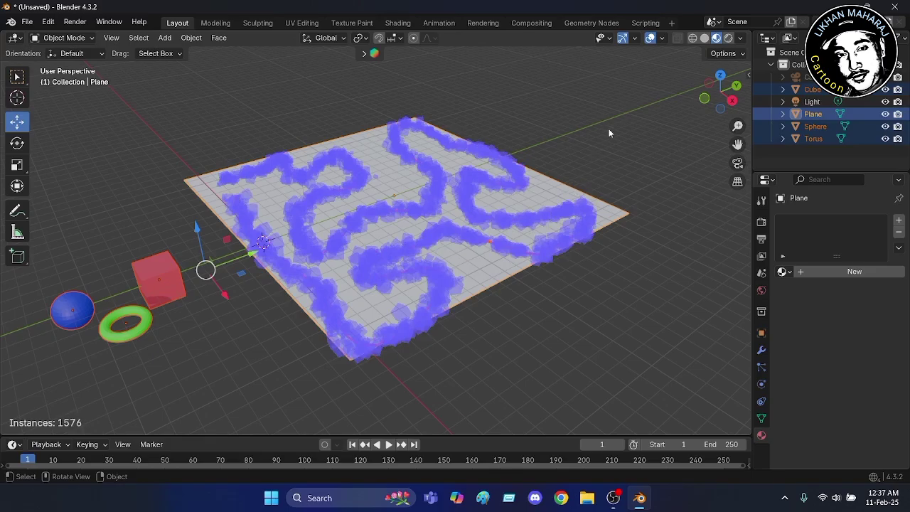
pyautogui.moveTo(614, 118); pyautogui.dragTo(572, 145, button='middle')
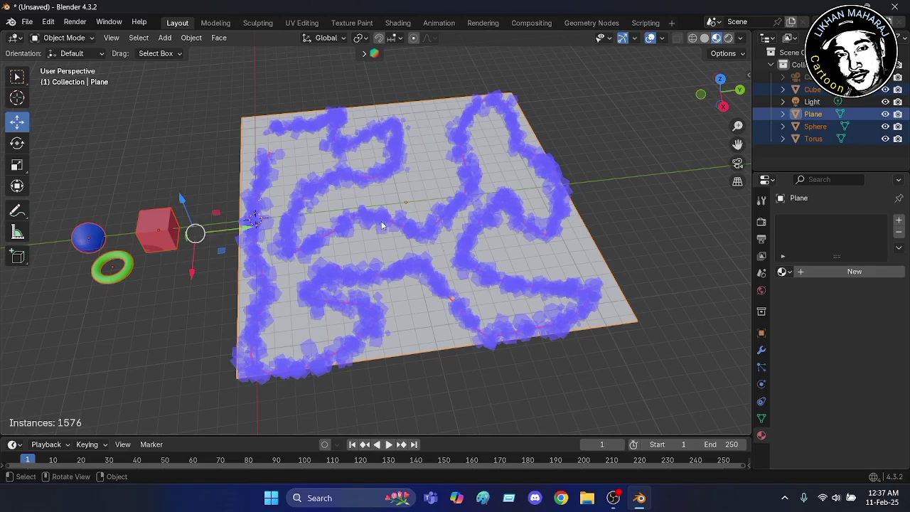
pyautogui.moveTo(614, 255); pyautogui.dragTo(604, 217, button='middle')
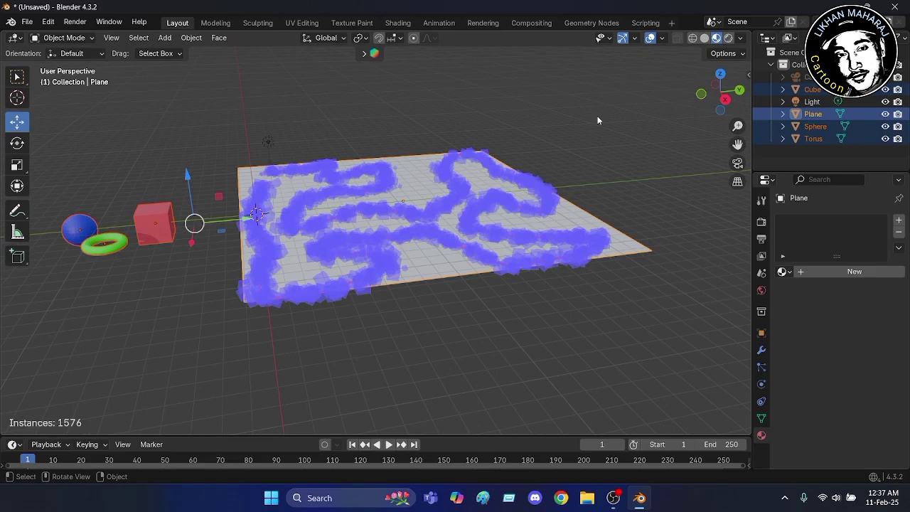
pyautogui.press('Return')
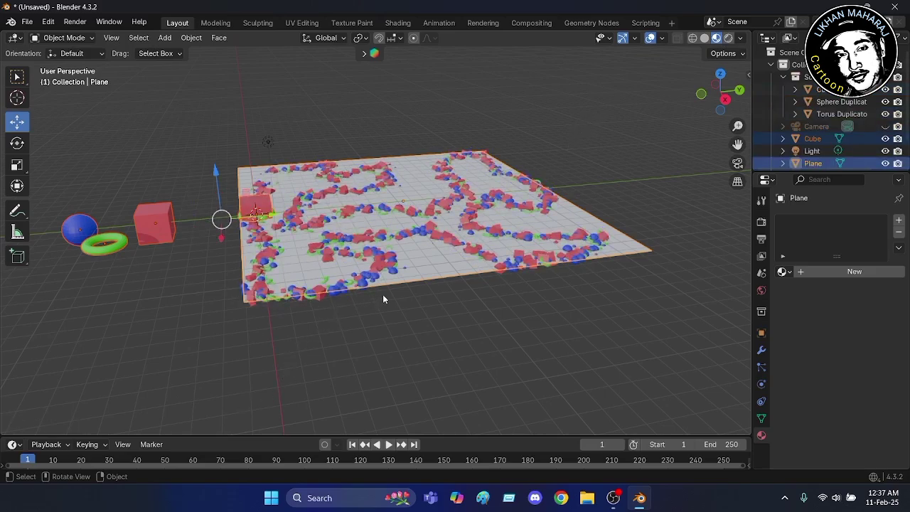
# Inspect the scattered cubes, spheres and tori on the plane from above, up close and at a low angle, then deselect everything.
pyautogui.moveTo(382, 294); pyautogui.dragTo(380, 360, button='middle')
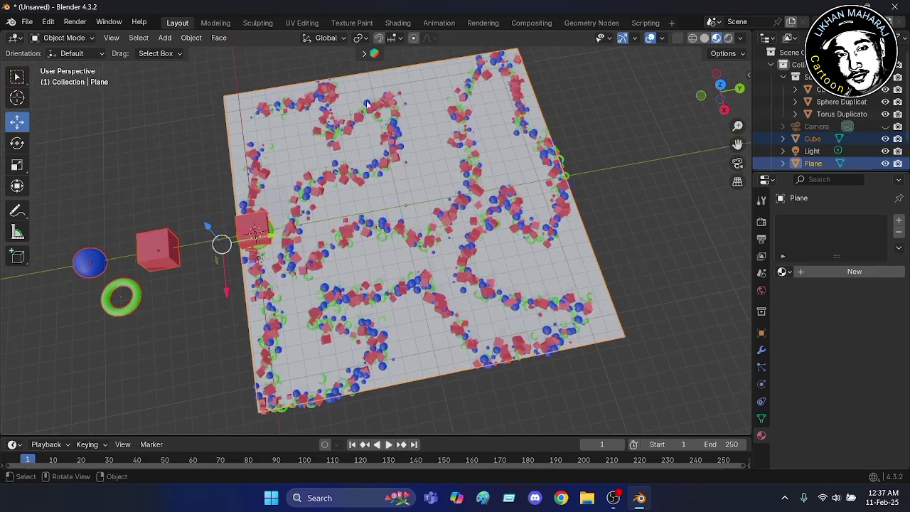
pyautogui.scroll(3, 342, 149)
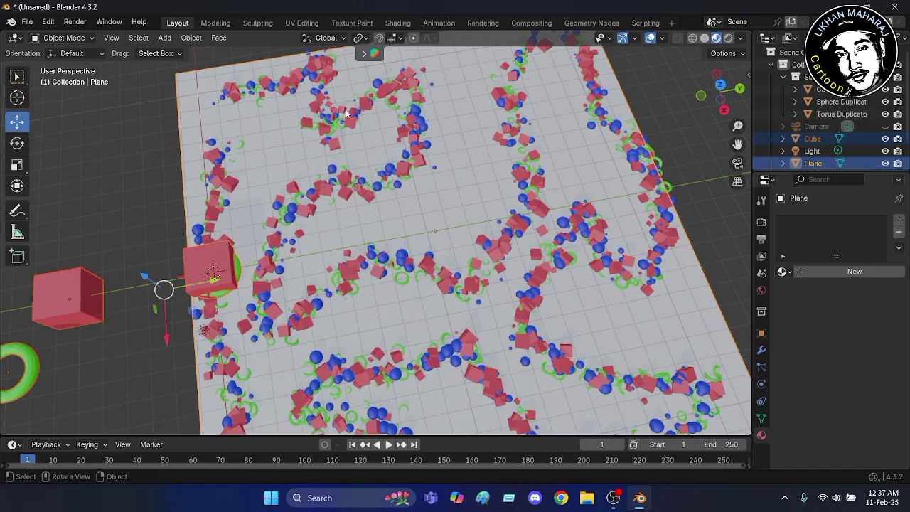
pyautogui.scroll(3, 387, 149)
pyautogui.scroll(2, 388, 150)
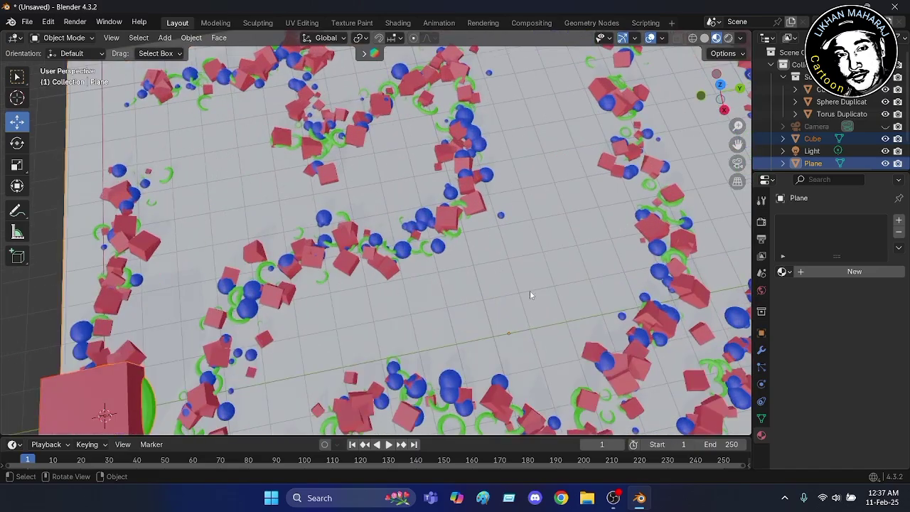
pyautogui.moveTo(529, 293); pyautogui.dragTo(509, 259, button='middle')
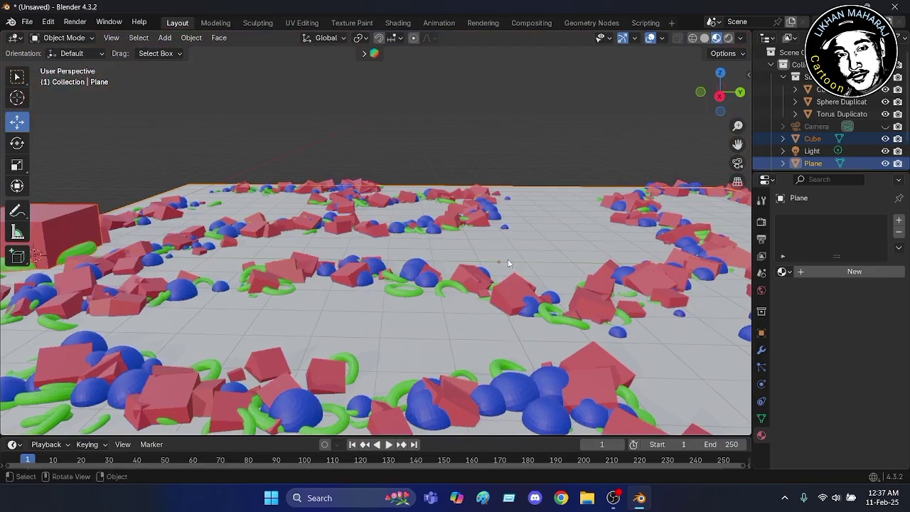
pyautogui.scroll(-6, 507, 262)
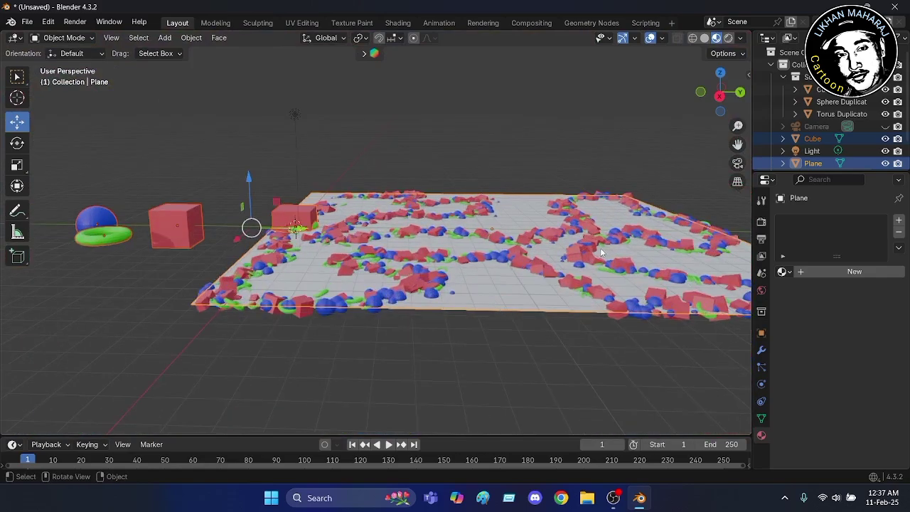
pyautogui.scroll(4, 571, 216)
pyautogui.scroll(-5, 566, 213)
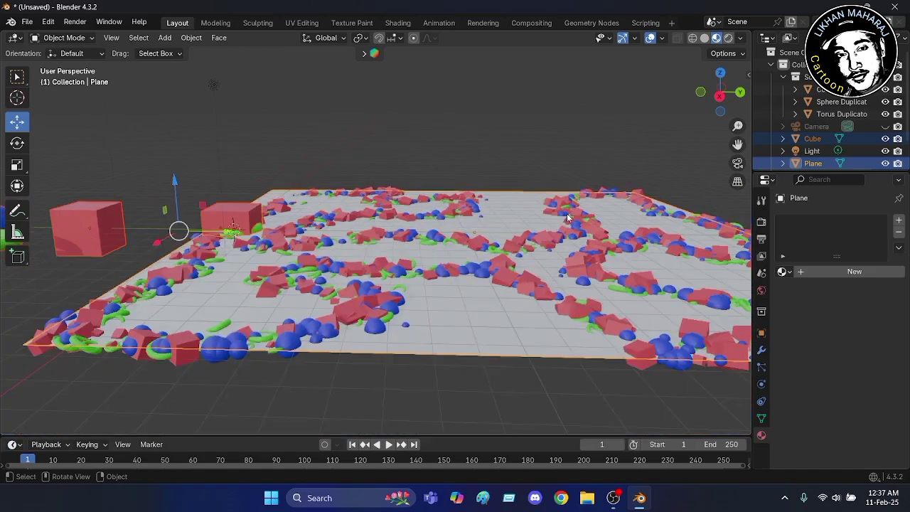
pyautogui.moveTo(204, 379); pyautogui.dragTo(237, 363, button='middle')
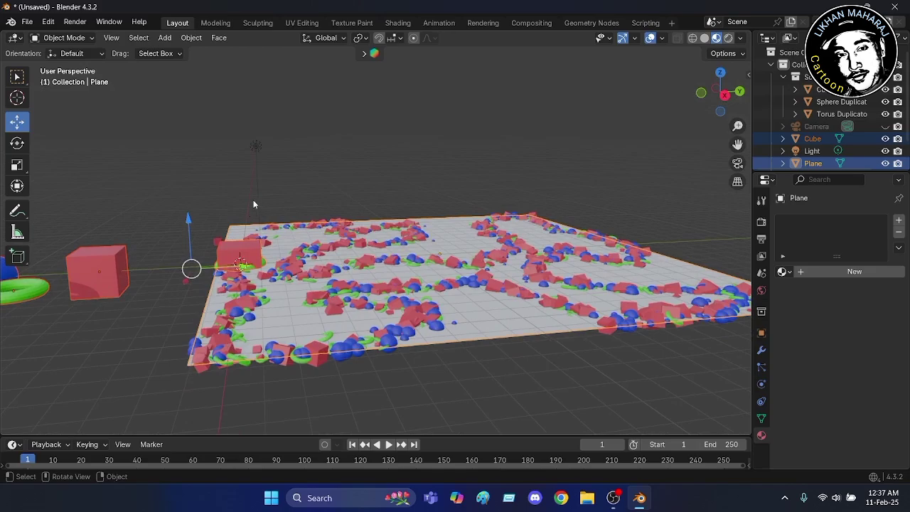
pyautogui.click(290, 204)
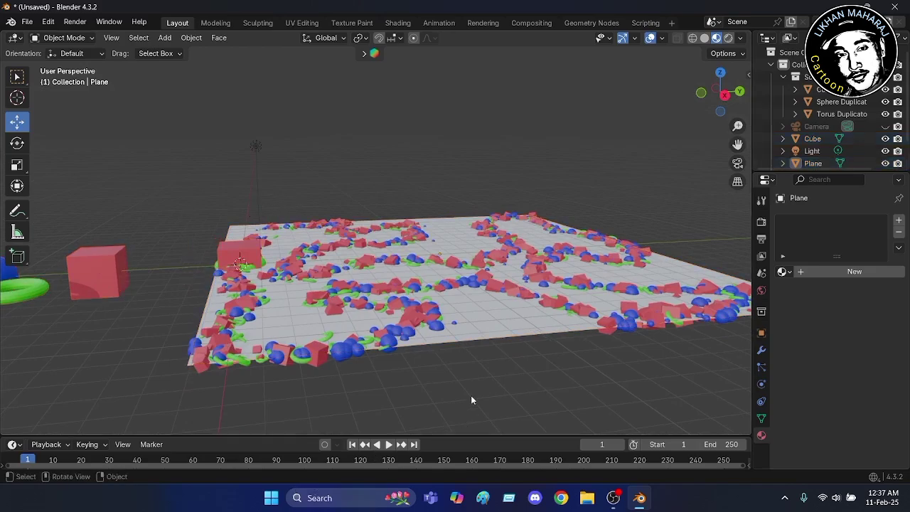
# Examine the scattered objects from the plane's underside and around the large cube at the world origin.
pyautogui.moveTo(470, 398)
pyautogui.mouseDown(button='middle')
pyautogui.moveTo(471, 361)
pyautogui.moveTo(462, 388)
pyautogui.moveTo(469, 368)
pyautogui.moveTo(475, 403)
pyautogui.moveTo(458, 407)
pyautogui.mouseUp(button='middle')
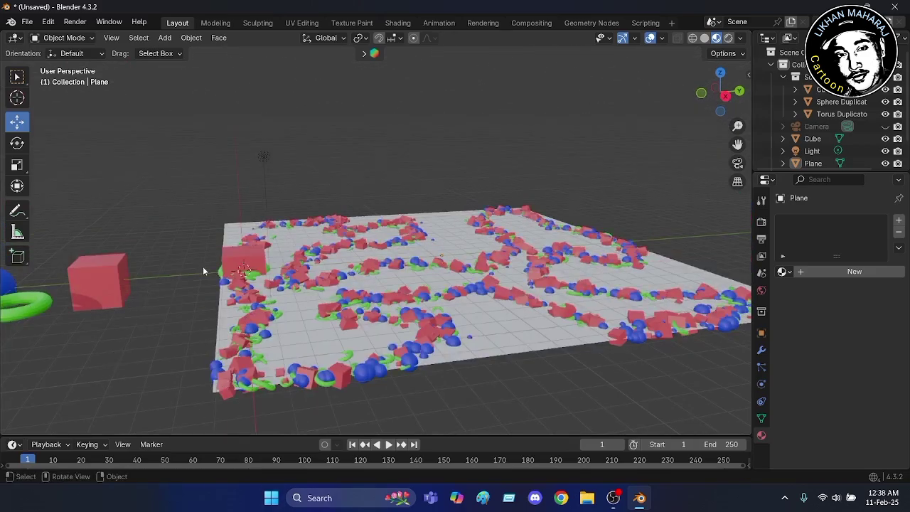
pyautogui.scroll(-1, 202, 271)
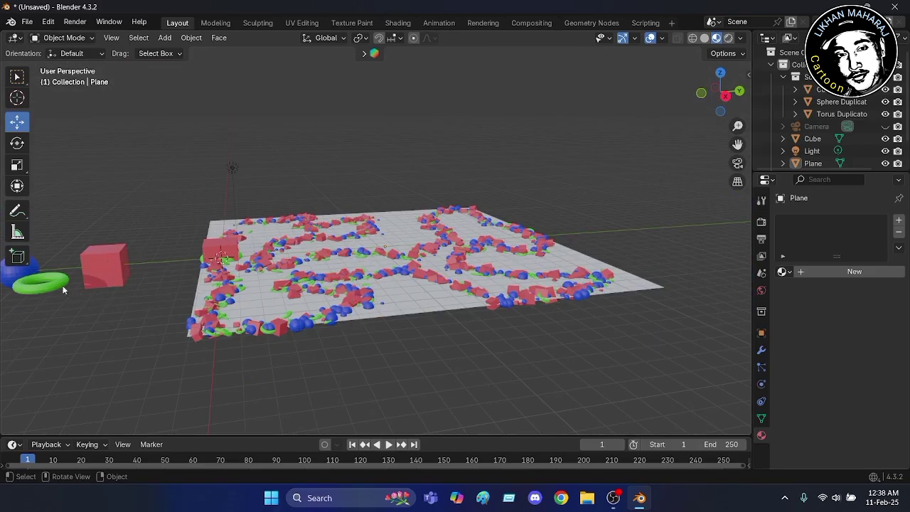
pyautogui.moveTo(362, 318); pyautogui.dragTo(325, 238, button='middle')
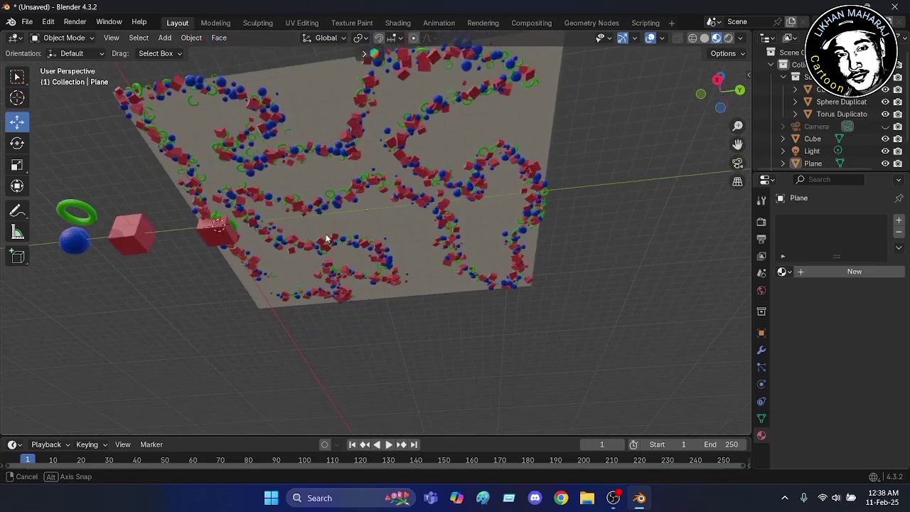
pyautogui.scroll(5, 210, 206)
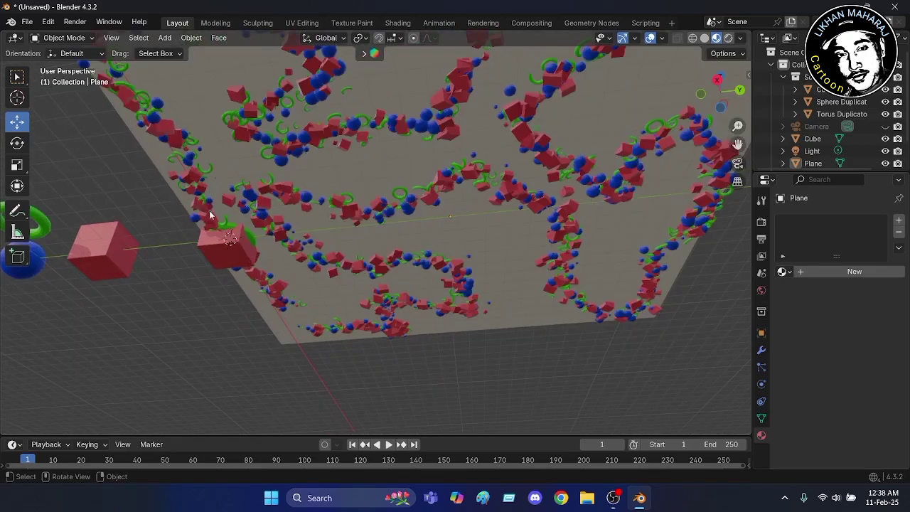
pyautogui.scroll(2, 210, 224)
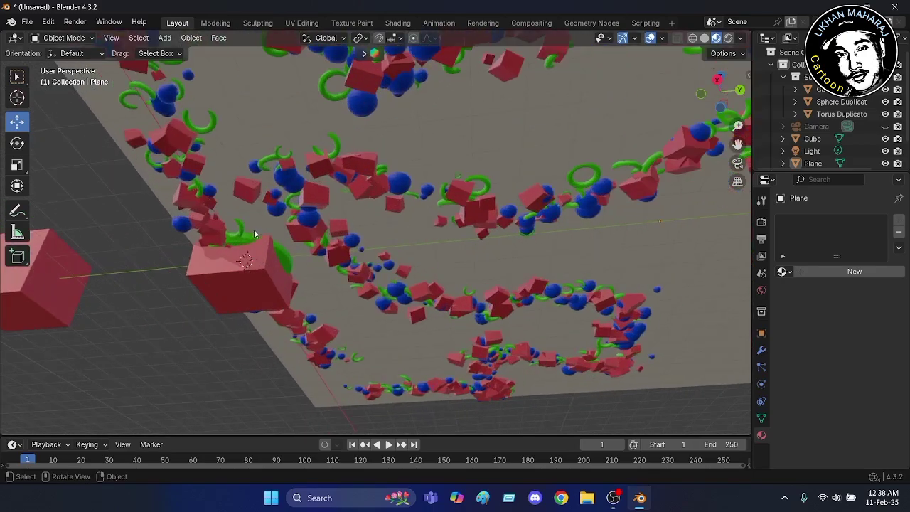
pyautogui.scroll(2, 244, 257)
pyautogui.scroll(-10, 243, 204)
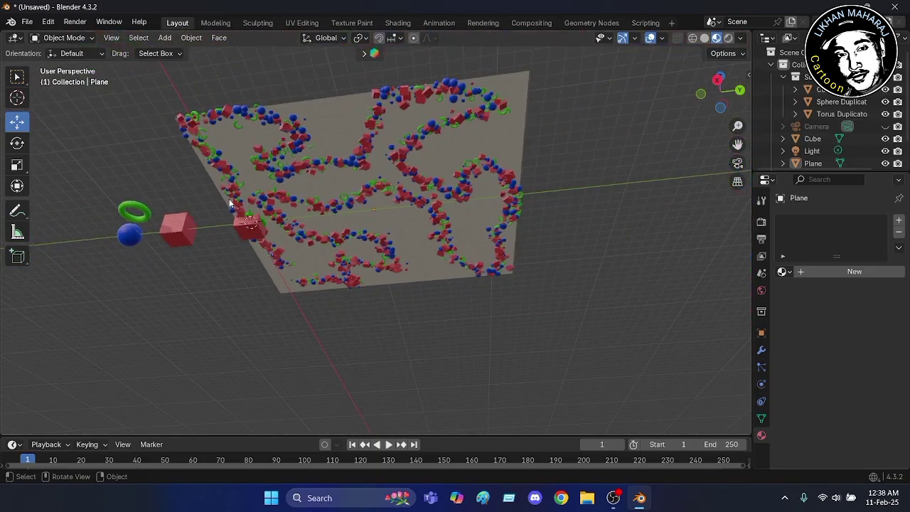
pyautogui.scroll(3, 241, 192)
pyautogui.moveTo(282, 257)
pyautogui.mouseDown(button='middle')
pyautogui.moveTo(277, 295)
pyautogui.moveTo(275, 252)
pyautogui.moveTo(297, 319)
pyautogui.moveTo(324, 339)
pyautogui.moveTo(357, 321)
pyautogui.moveTo(341, 333)
pyautogui.moveTo(297, 257)
pyautogui.mouseUp(button='middle')
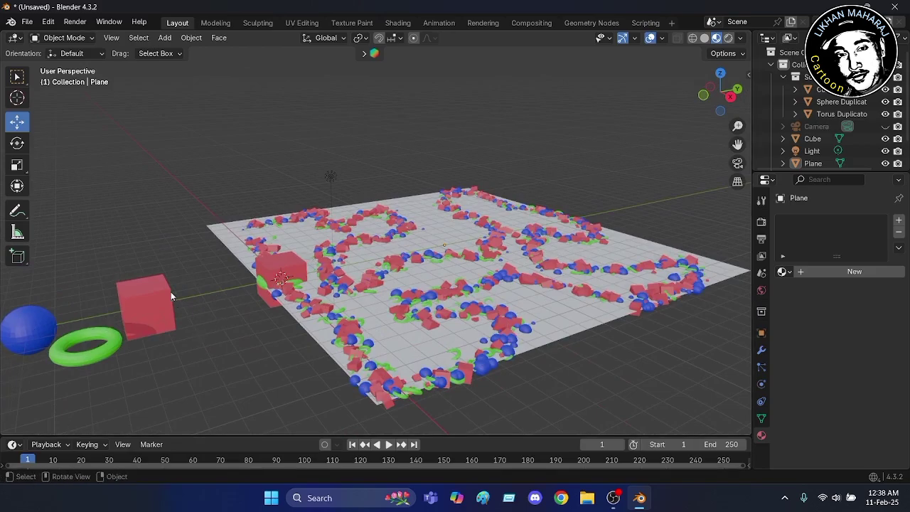
# Delete the original blue sphere standing beside the plane.
pyautogui.click(22, 336)
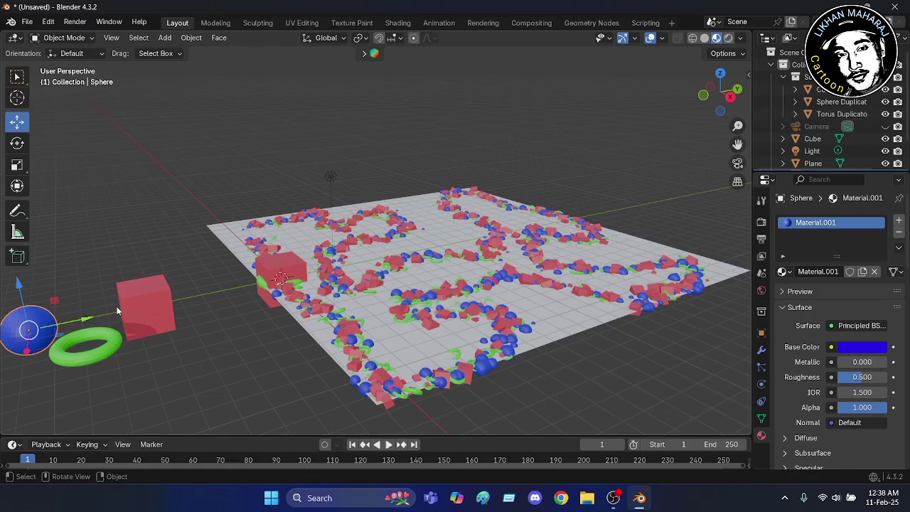
pyautogui.press('x')
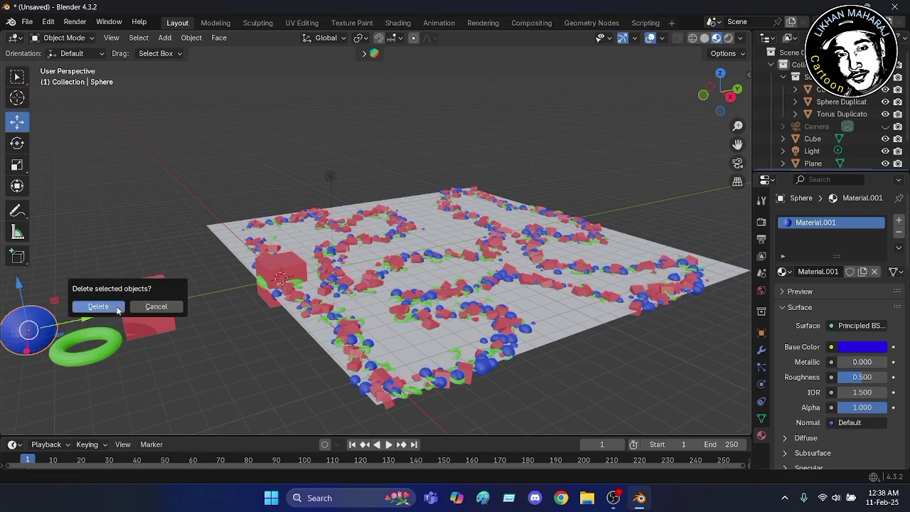
pyautogui.click(116, 308)
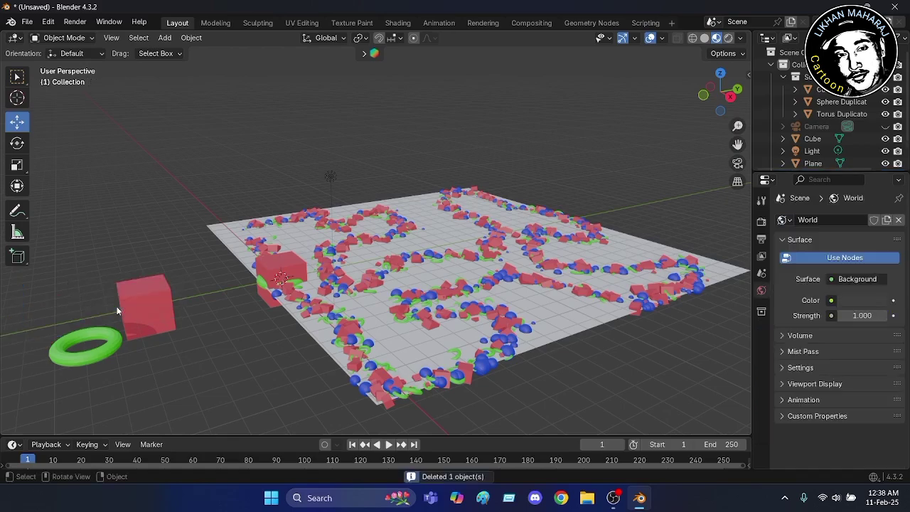
# Delete the original green torus and the original red cube standing beside the plane.
pyautogui.click(101, 354)
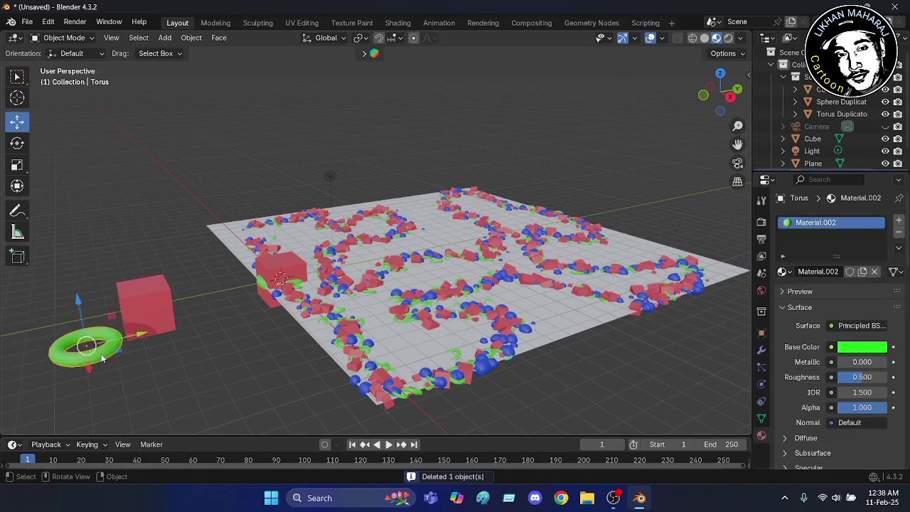
pyautogui.press('x')
pyautogui.click(101, 354)
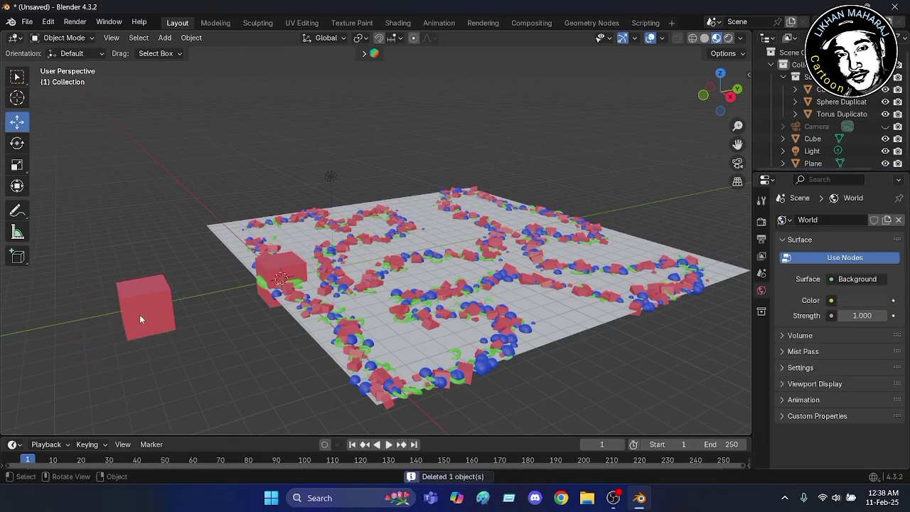
pyautogui.click(140, 315)
pyautogui.press('x')
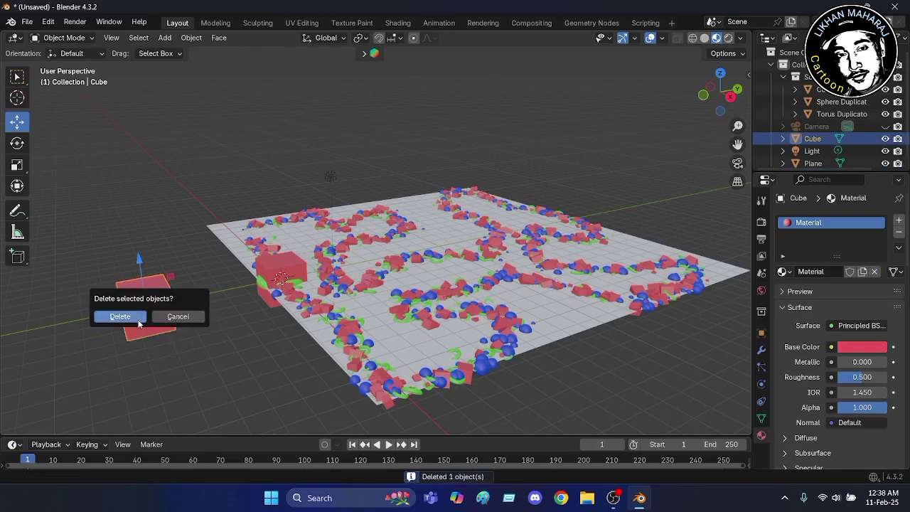
pyautogui.click(121, 317)
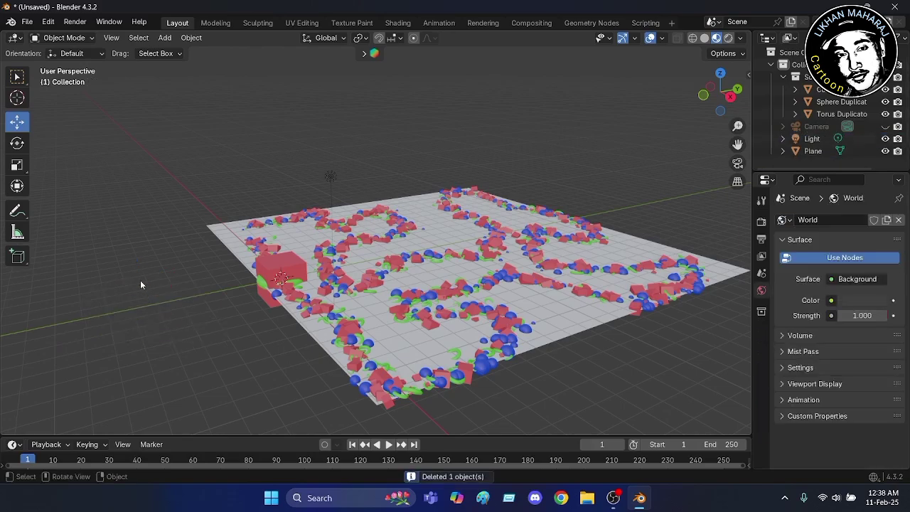
# Scale the large red source cube at the world origin down uniformly to roughly half its size.
pyautogui.scroll(-2, 203, 359)
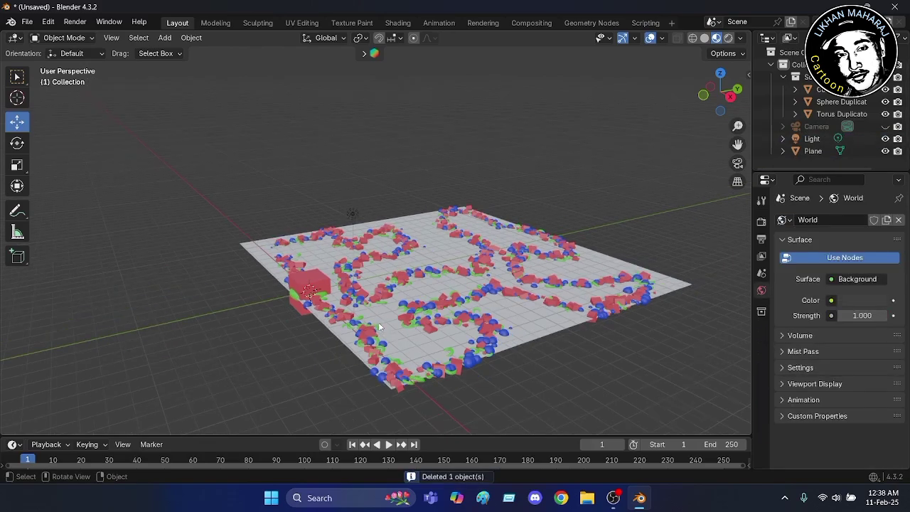
pyautogui.scroll(4, 379, 326)
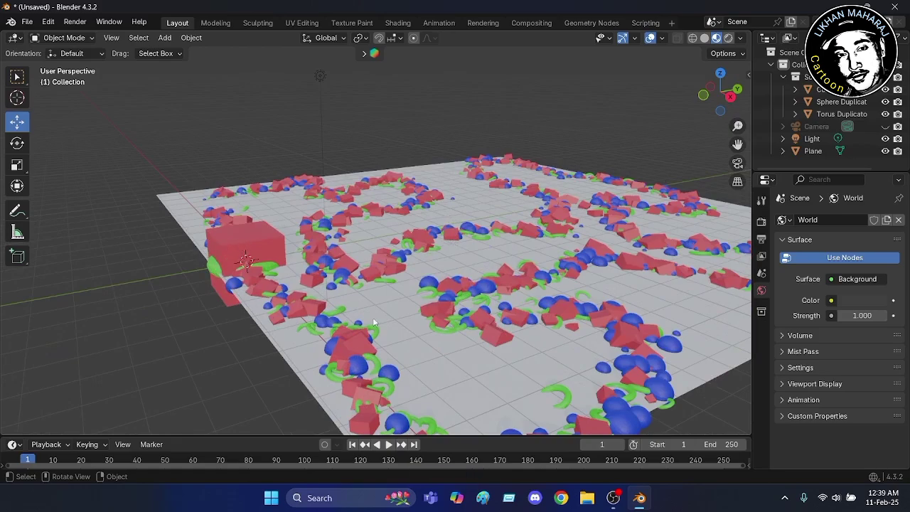
pyautogui.scroll(2, 211, 277)
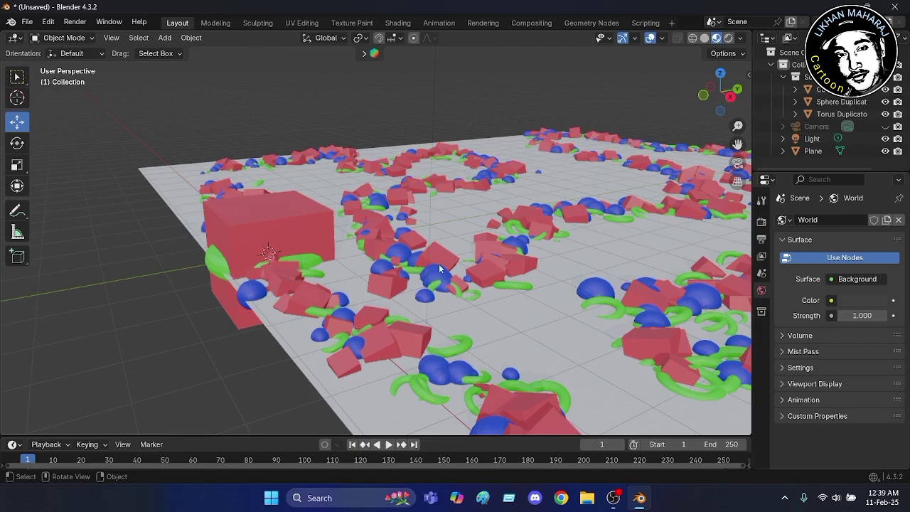
pyautogui.scroll(-1, 487, 240)
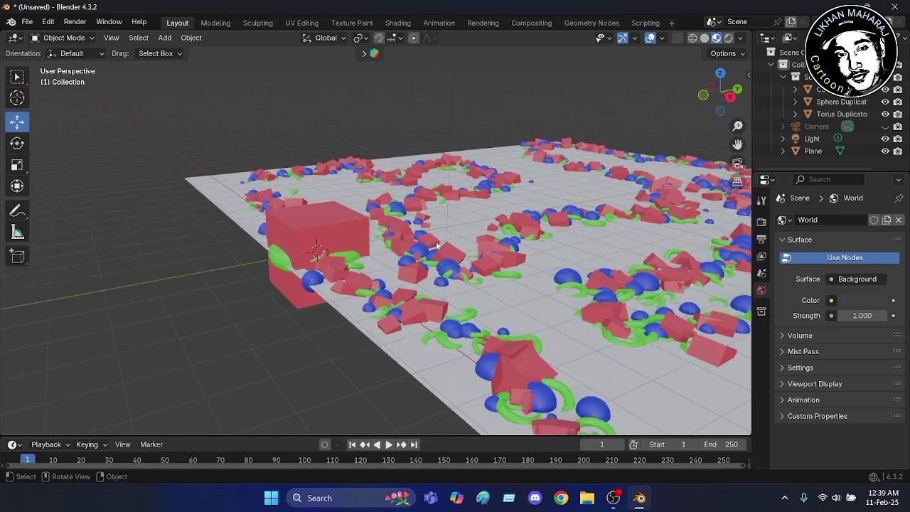
pyautogui.scroll(-1, 432, 245)
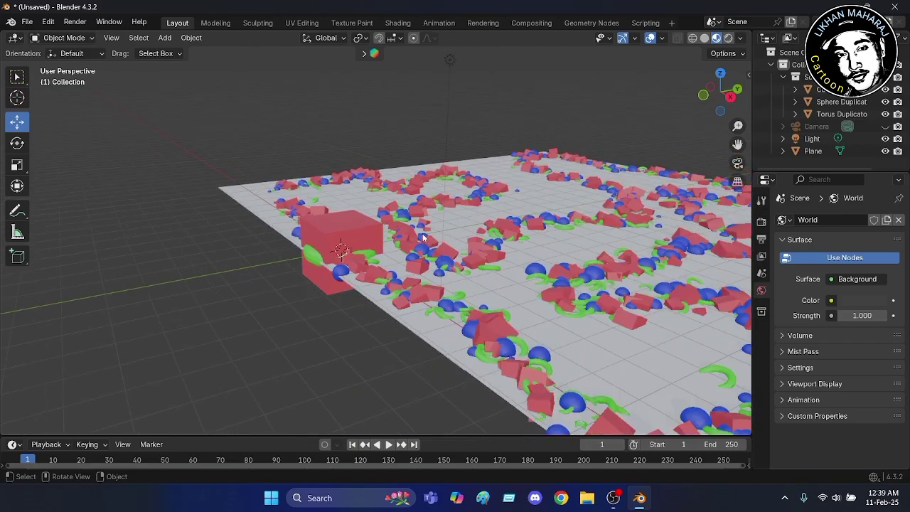
pyautogui.click(348, 233)
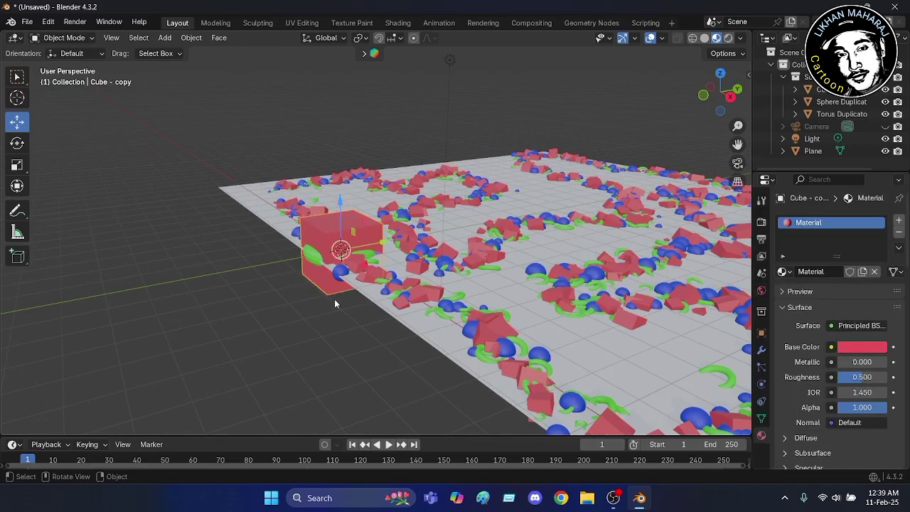
pyautogui.scroll(-1, 334, 298)
pyautogui.moveTo(318, 300); pyautogui.dragTo(278, 300, button='middle')
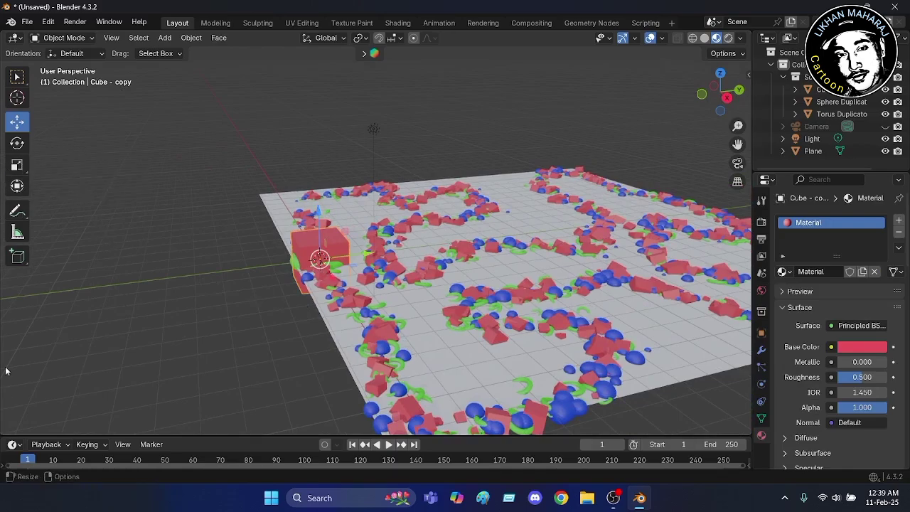
pyautogui.click(18, 166)
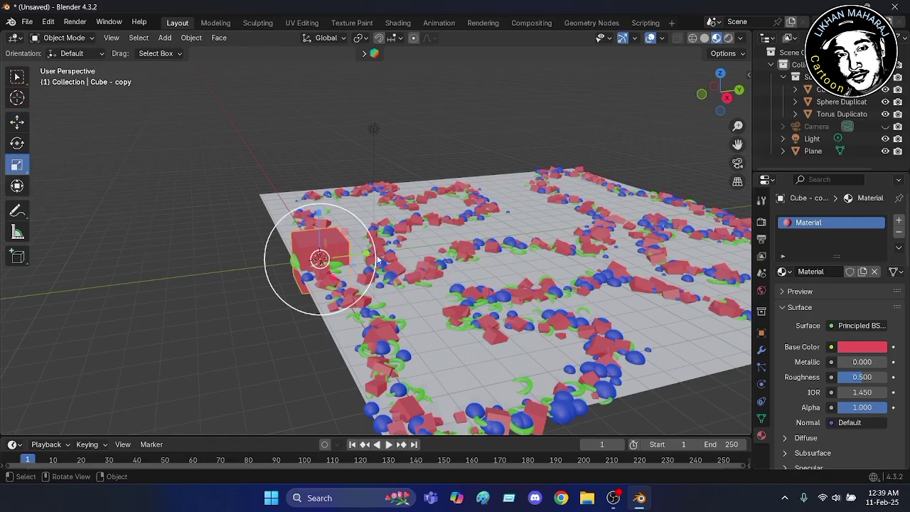
pyautogui.moveTo(374, 267); pyautogui.dragTo(349, 272)
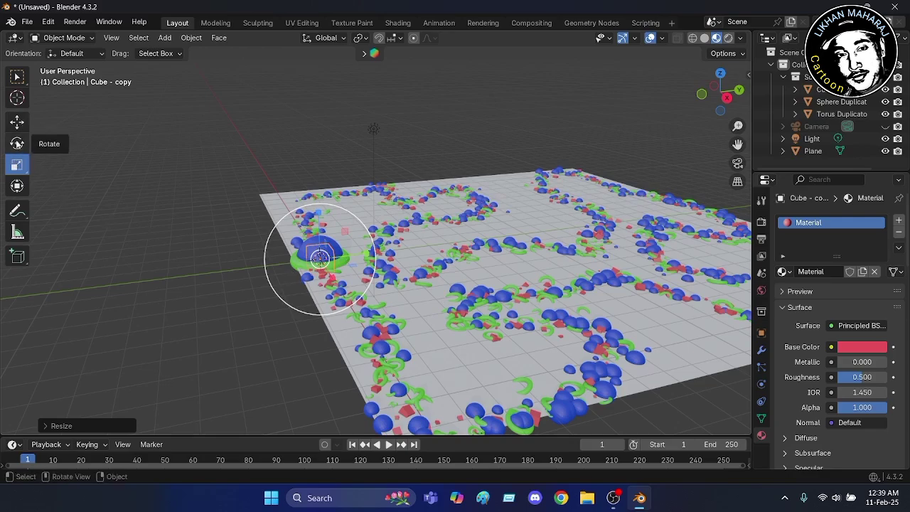
# Rotate the source cube at the world origin around the X axis and tilt it further so the scattered cubes change orientation.
pyautogui.click(17, 143)
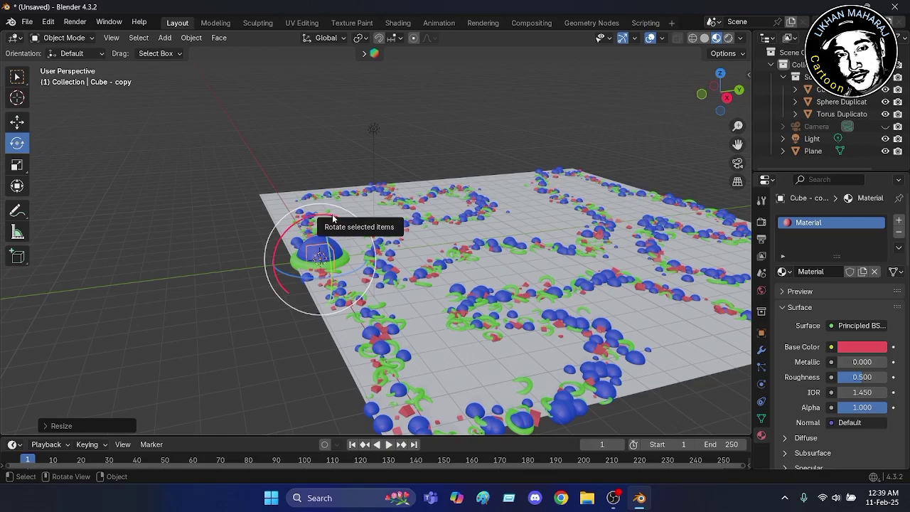
pyautogui.moveTo(332, 219); pyautogui.dragTo(324, 196)
pyautogui.scroll(5, 469, 274)
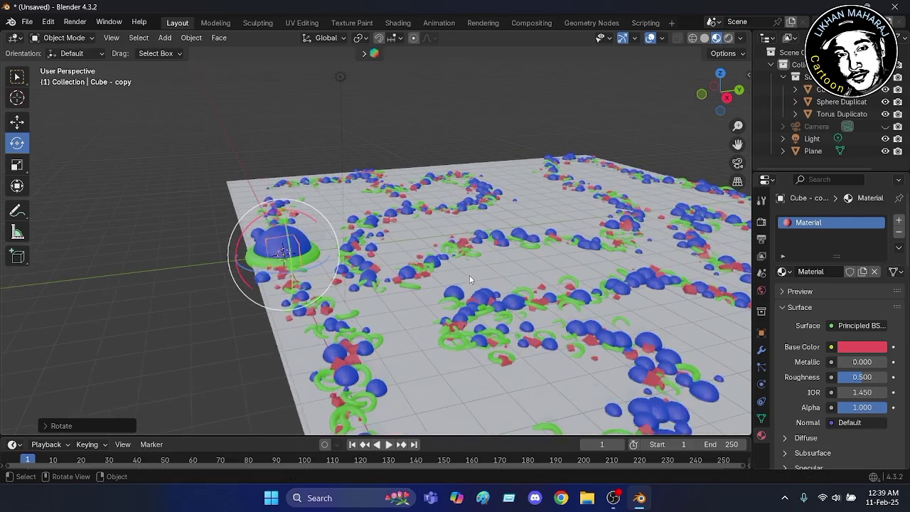
pyautogui.scroll(3, 319, 288)
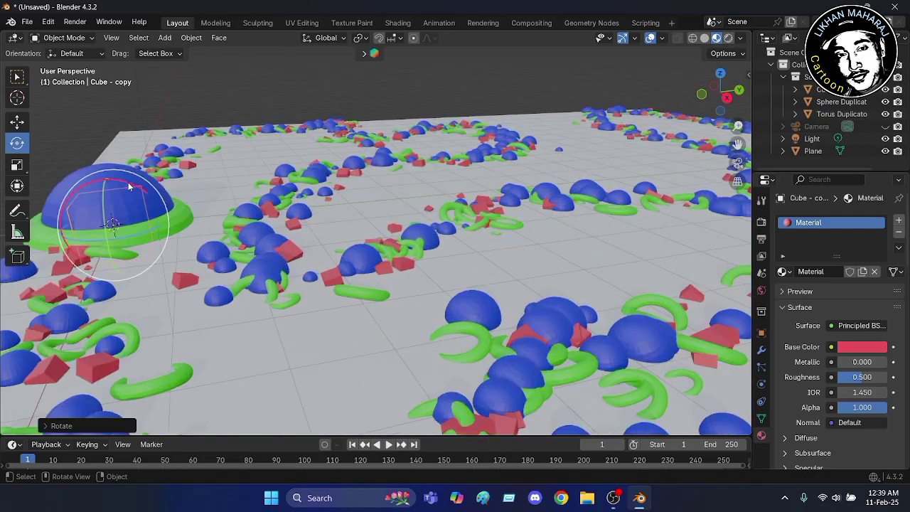
pyautogui.moveTo(128, 182); pyautogui.dragTo(135, 176)
pyautogui.moveTo(114, 224); pyautogui.dragTo(104, 263)
pyautogui.scroll(-5, 186, 115)
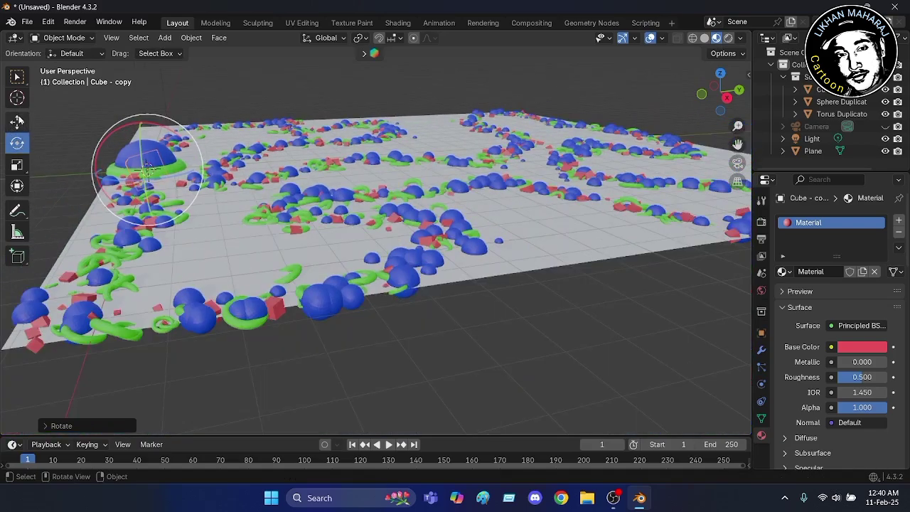
# Raise the source cube along the Z axis and shift it along positive Y, towards the plane's interior.
pyautogui.click(18, 123)
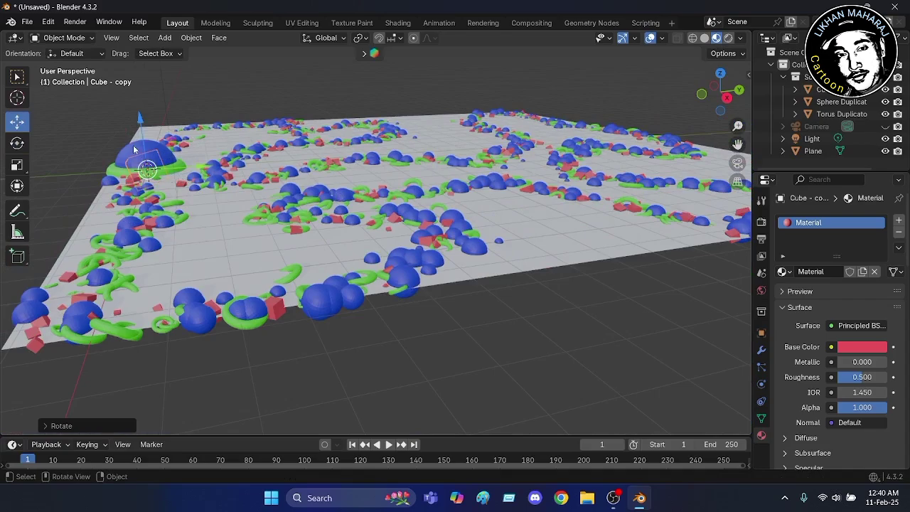
pyautogui.moveTo(140, 119); pyautogui.dragTo(190, 175)
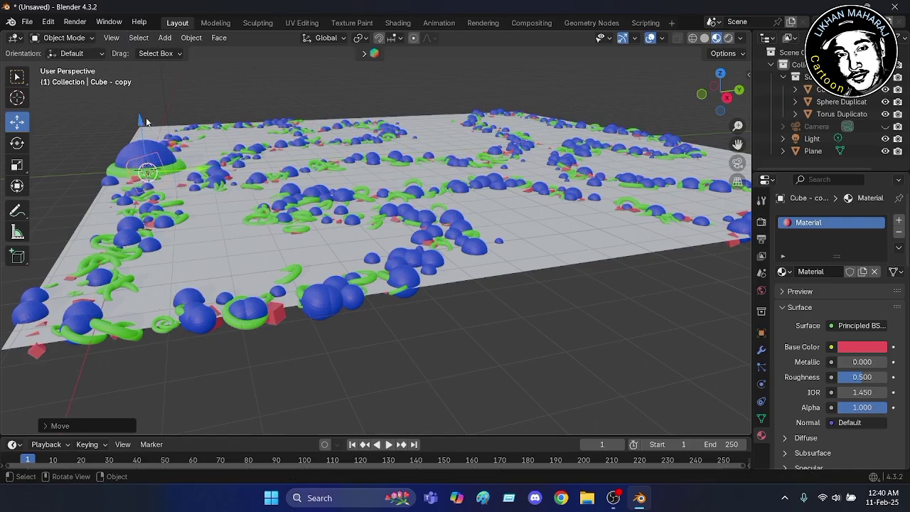
pyautogui.moveTo(140, 123); pyautogui.dragTo(140, 110)
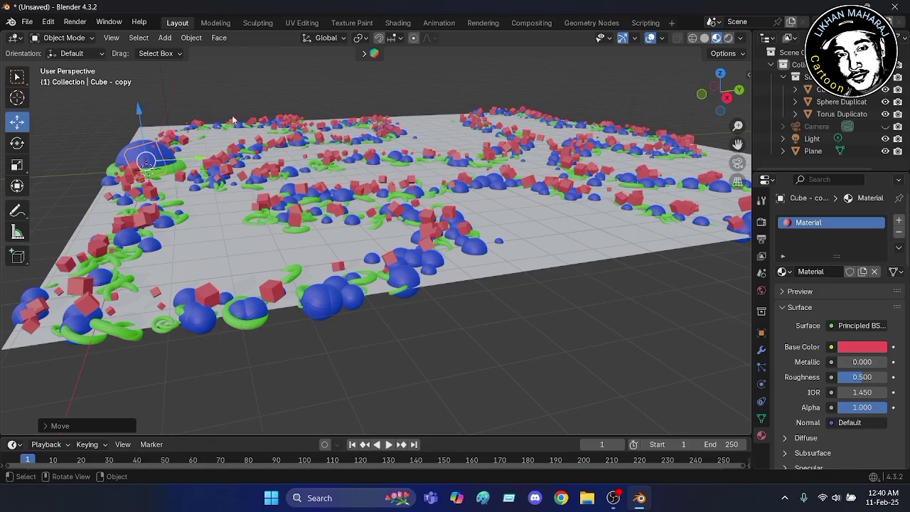
pyautogui.scroll(-4, 228, 125)
pyautogui.moveTo(208, 144); pyautogui.dragTo(213, 172, button='middle')
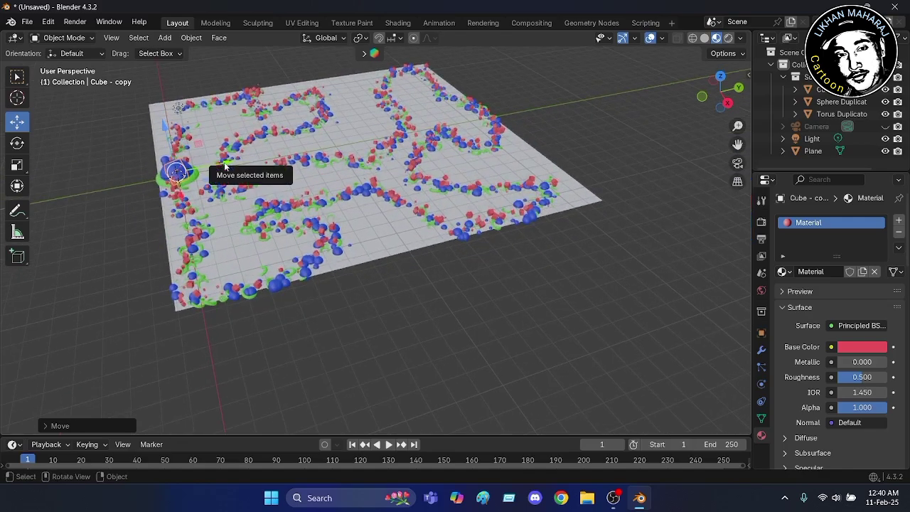
pyautogui.moveTo(221, 165); pyautogui.dragTo(253, 163)
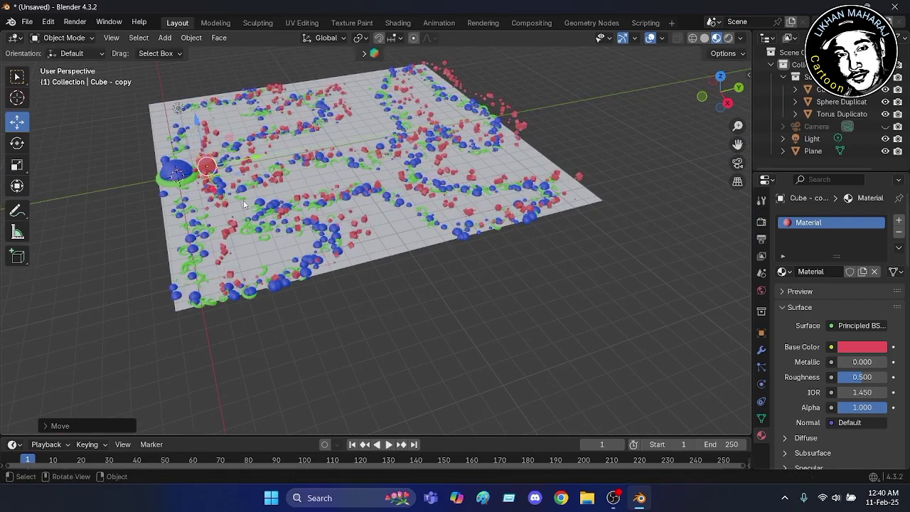
# Examine the shifted scattered cubes against the spheres and tori at plane level, from above and close to the source cube.
pyautogui.moveTo(356, 320); pyautogui.dragTo(311, 111, button='middle')
pyautogui.scroll(3, 311, 111)
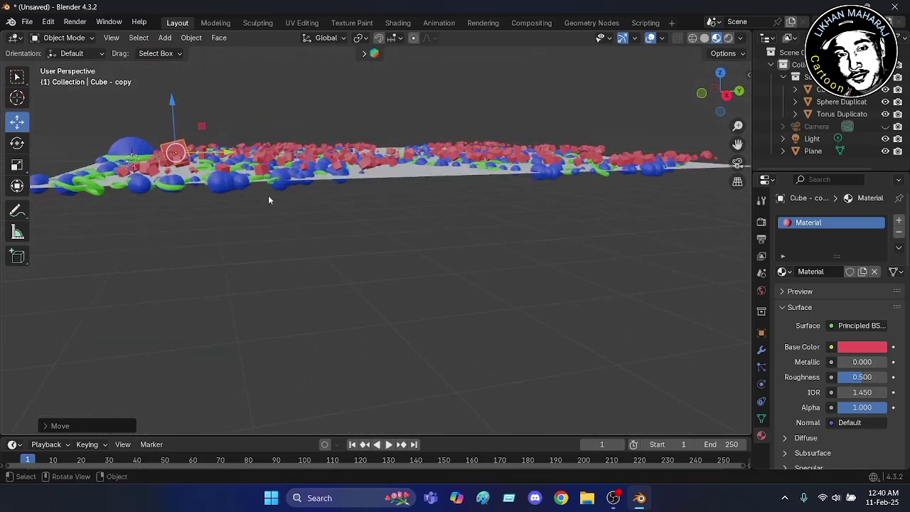
pyautogui.moveTo(270, 196); pyautogui.dragTo(218, 132, button='middle')
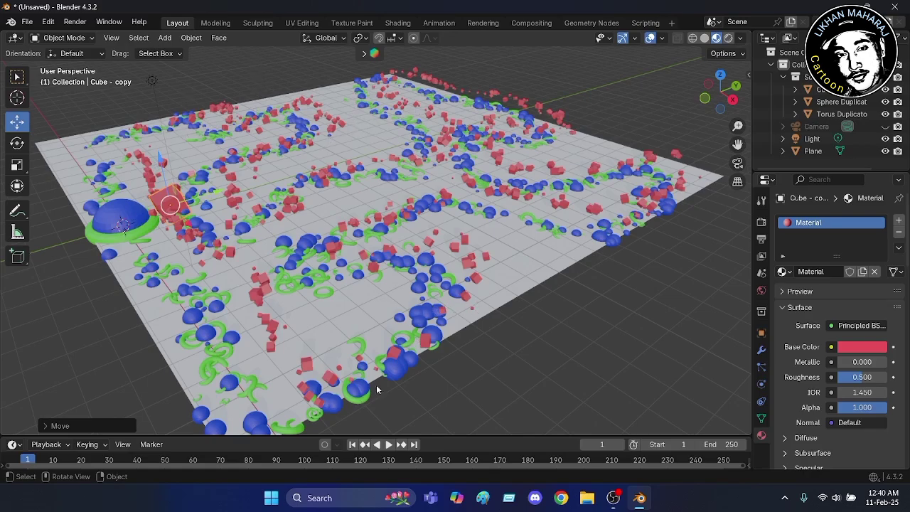
pyautogui.moveTo(521, 358); pyautogui.dragTo(560, 317, button='middle')
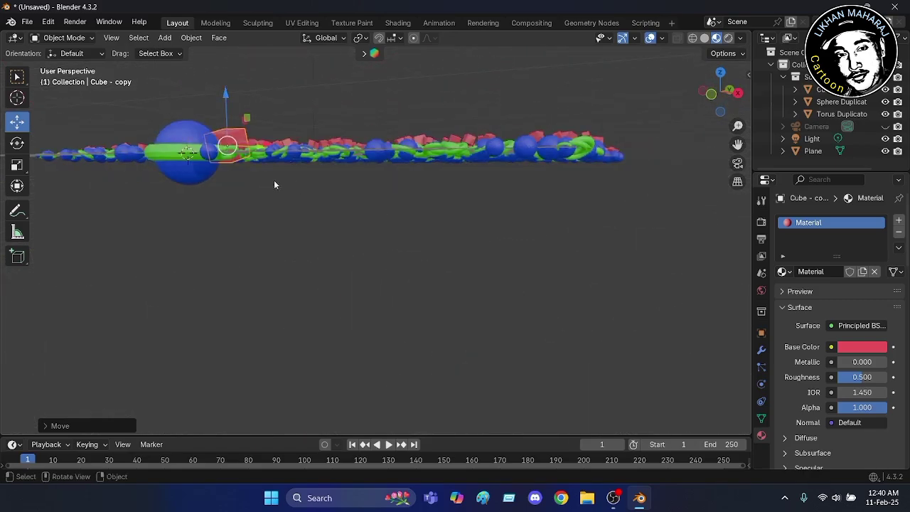
pyautogui.scroll(4, 211, 142)
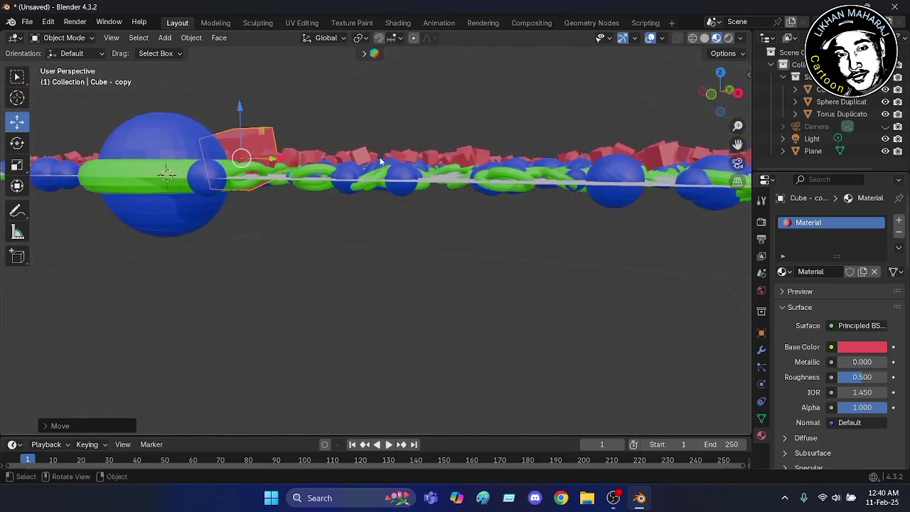
pyautogui.scroll(1, 336, 164)
pyautogui.scroll(-5, 249, 177)
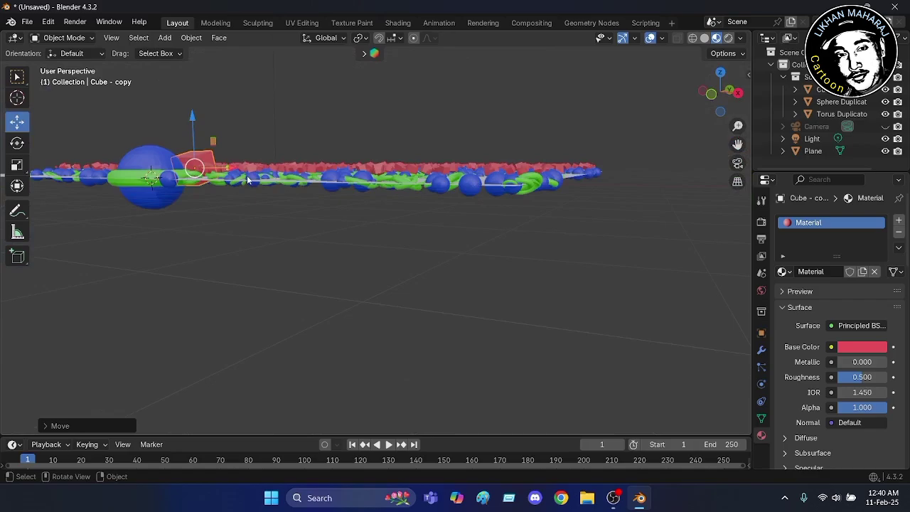
pyautogui.moveTo(248, 180); pyautogui.dragTo(595, 306, button='middle')
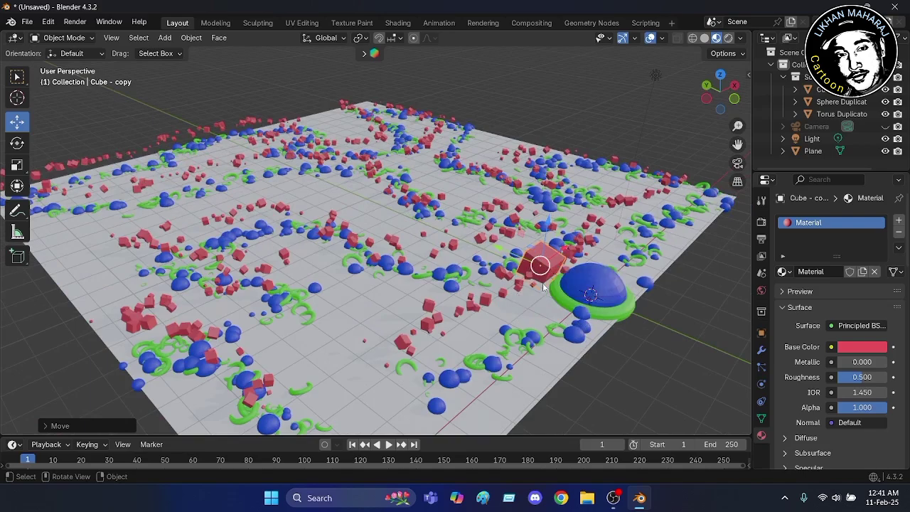
pyautogui.scroll(2, 616, 341)
pyautogui.scroll(2, 616, 339)
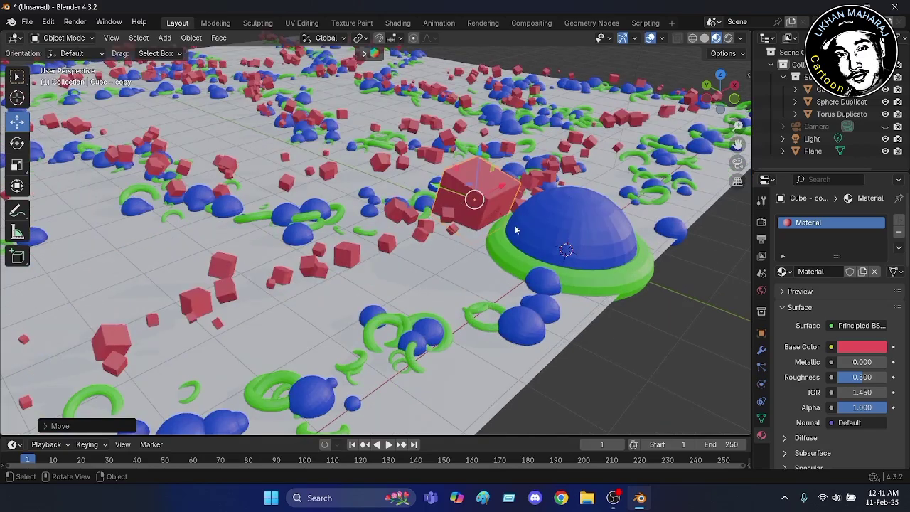
# Toggle the scattered cubes' visibility off and on, and hide only the source object Cube - copy under the cube duplicator.
pyautogui.click(487, 185)
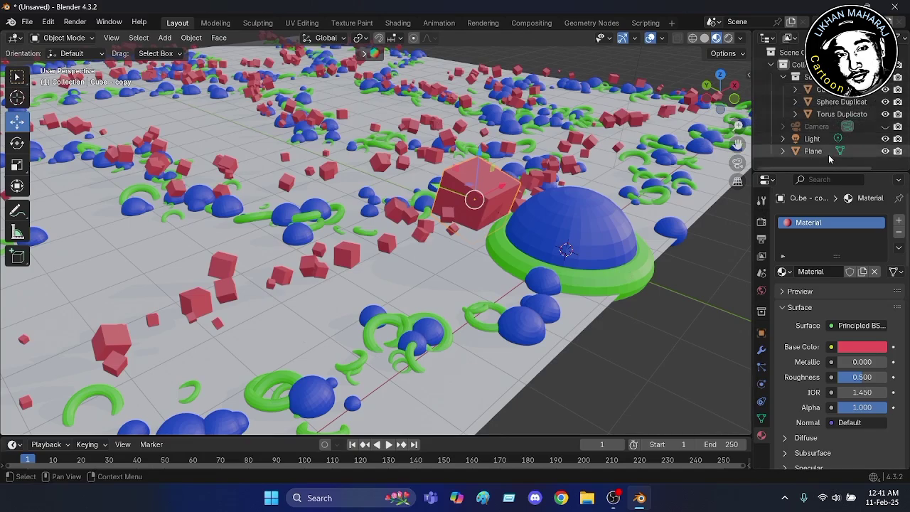
pyautogui.click(885, 89)
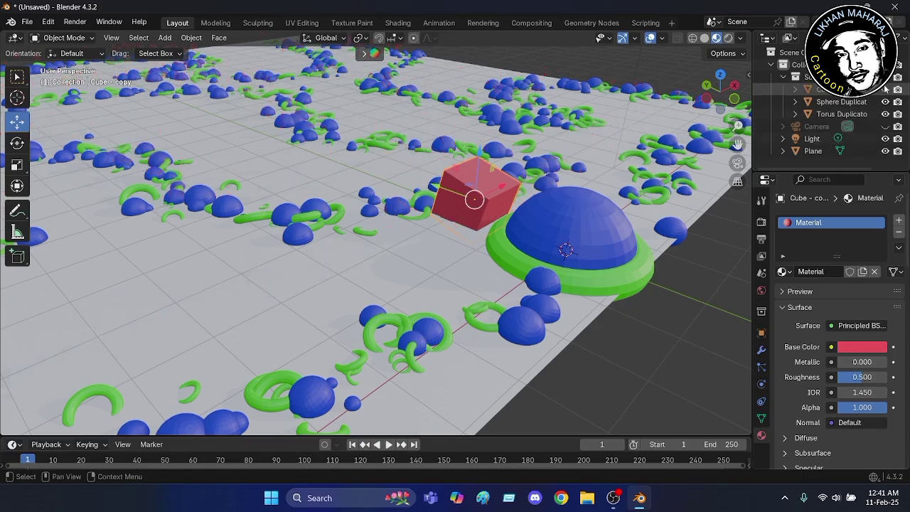
pyautogui.click(885, 89)
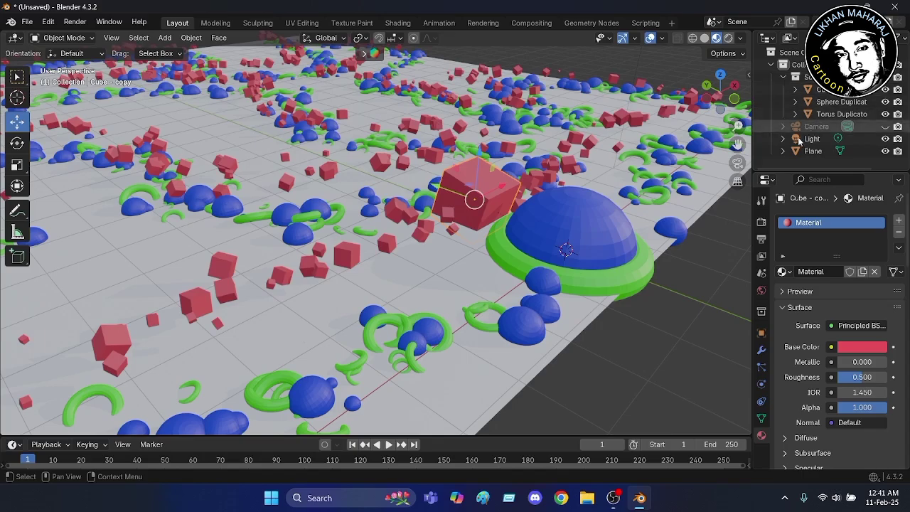
pyautogui.click(794, 89)
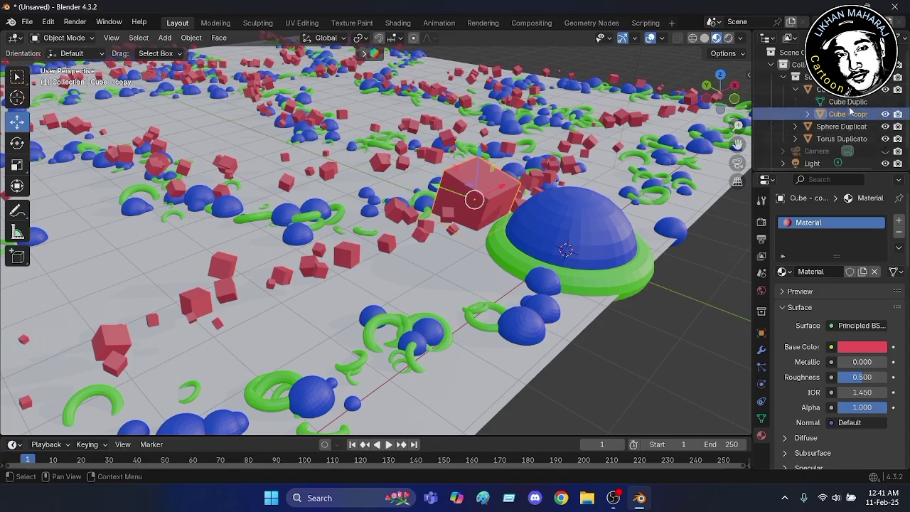
pyautogui.click(885, 114)
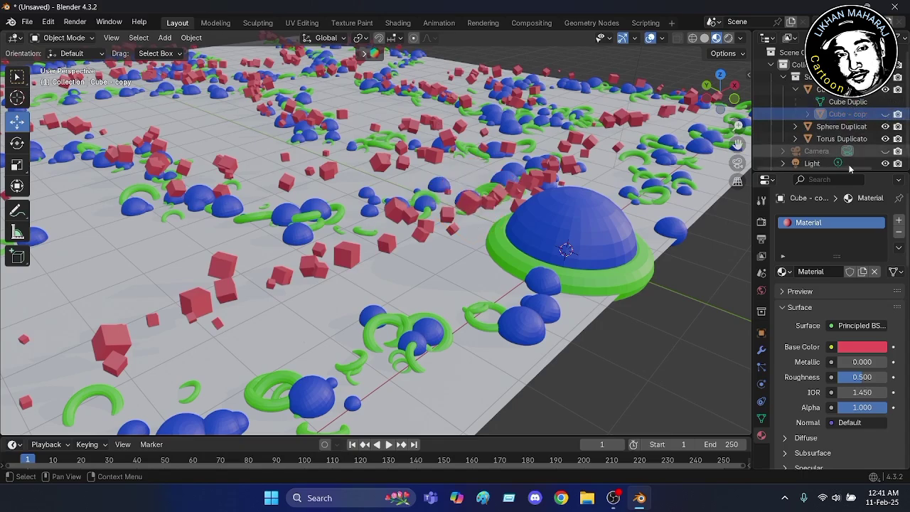
# Hide the source objects Sphere - copy and Torus - copy in the viewport, and disable the cube, sphere and torus source copies in renders.
pyautogui.click(796, 126)
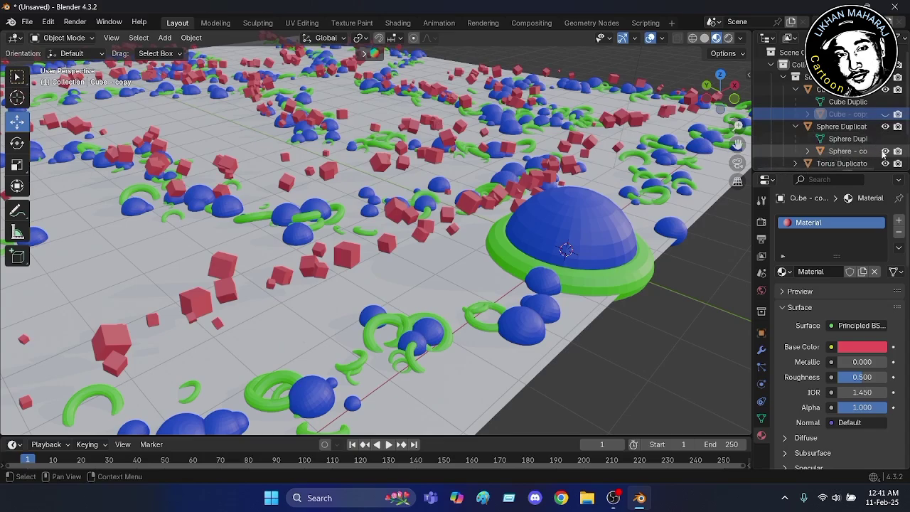
pyautogui.click(885, 151)
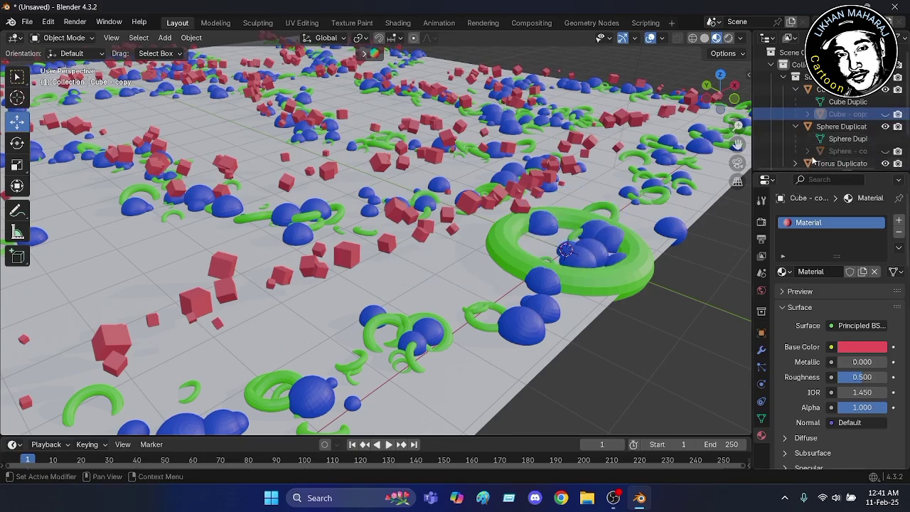
pyautogui.scroll(-3, 803, 158)
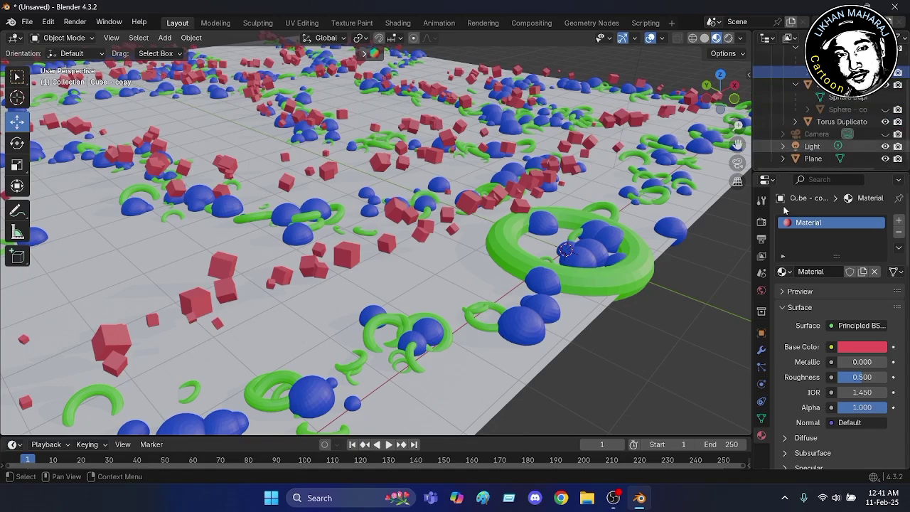
pyautogui.click(795, 122)
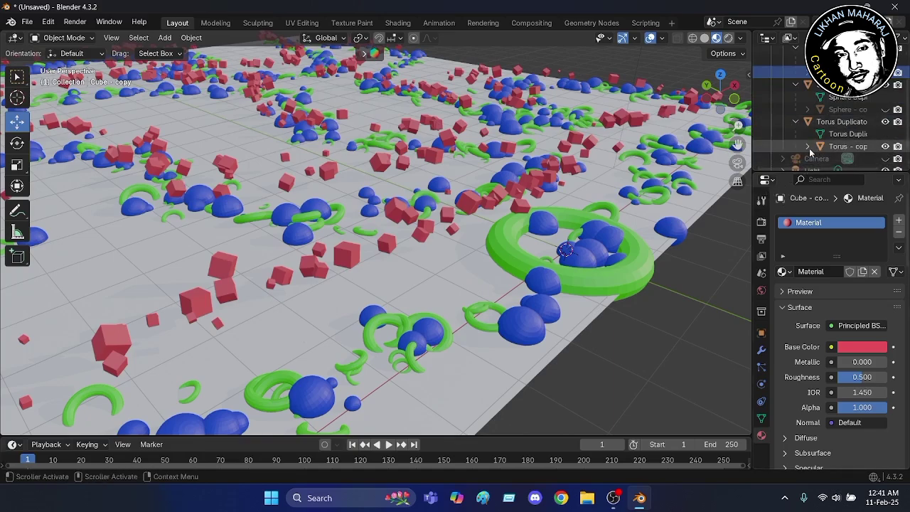
pyautogui.click(885, 145)
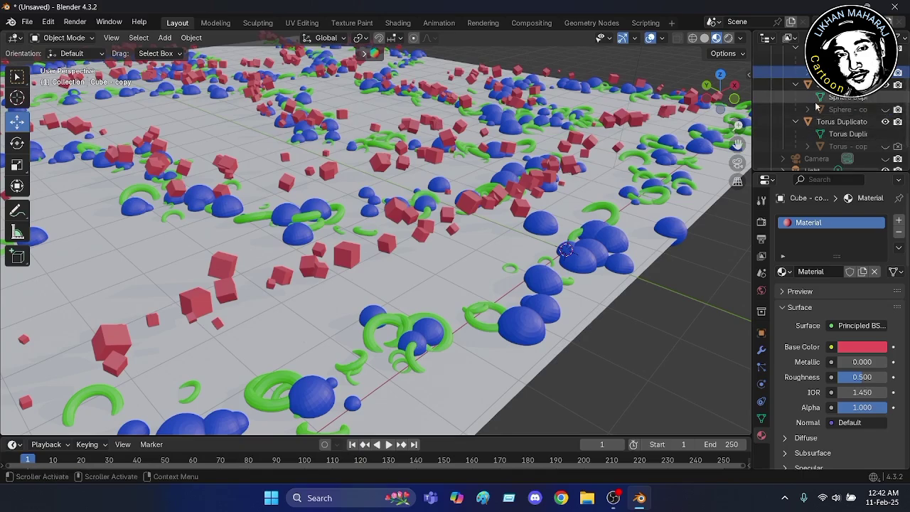
pyautogui.click(897, 110)
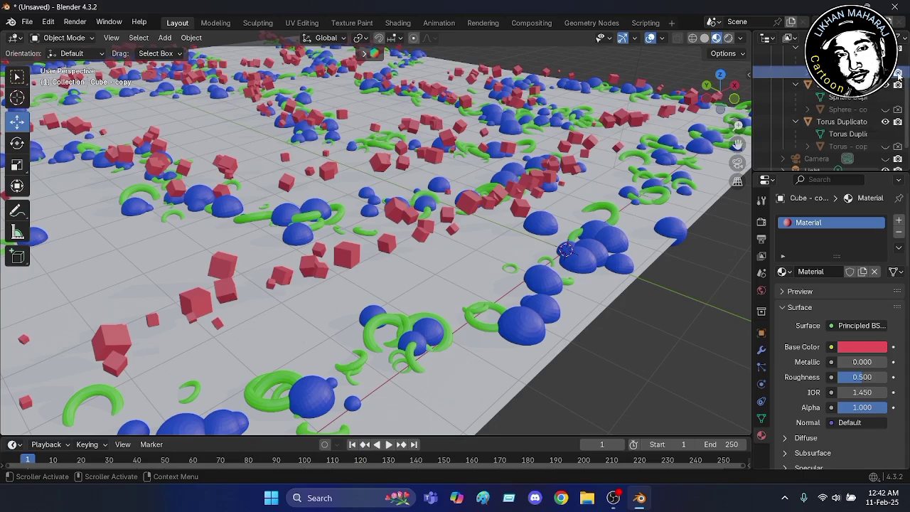
# Examine the scattered cubes, spheres and tori across the whole plane and in close-up, with the source copies hidden.
pyautogui.scroll(-8, 502, 208)
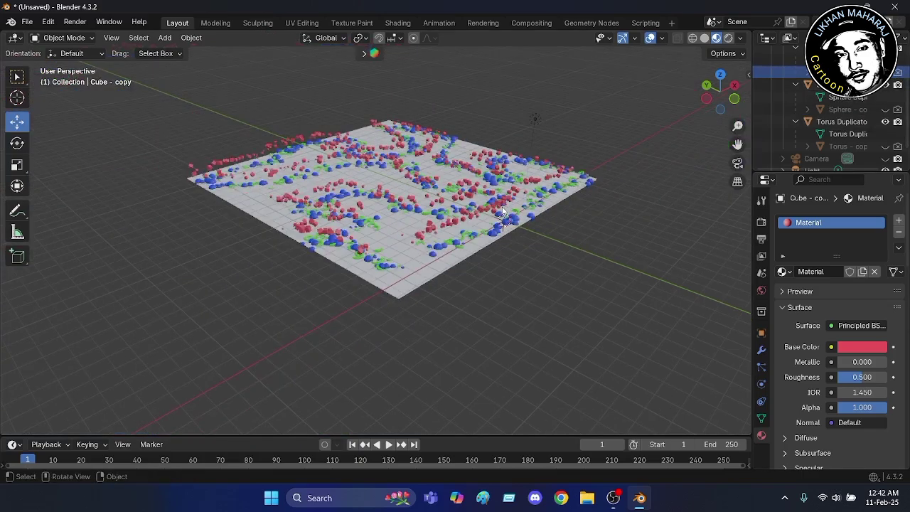
pyautogui.moveTo(369, 242); pyautogui.dragTo(388, 206, button='middle')
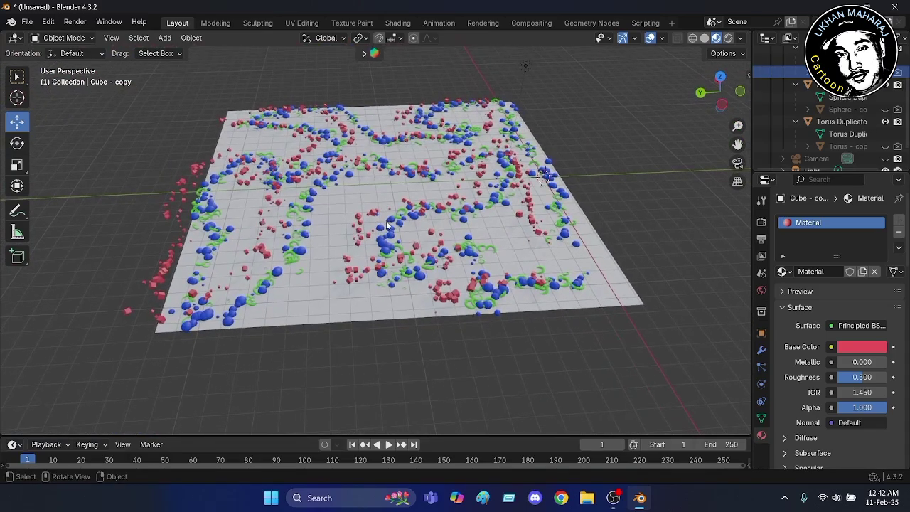
pyautogui.scroll(6, 388, 225)
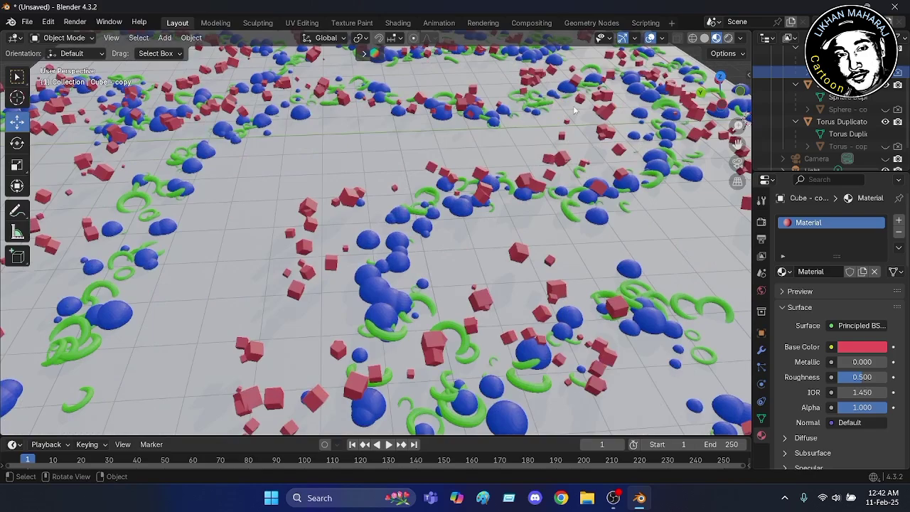
pyautogui.scroll(-8, 464, 89)
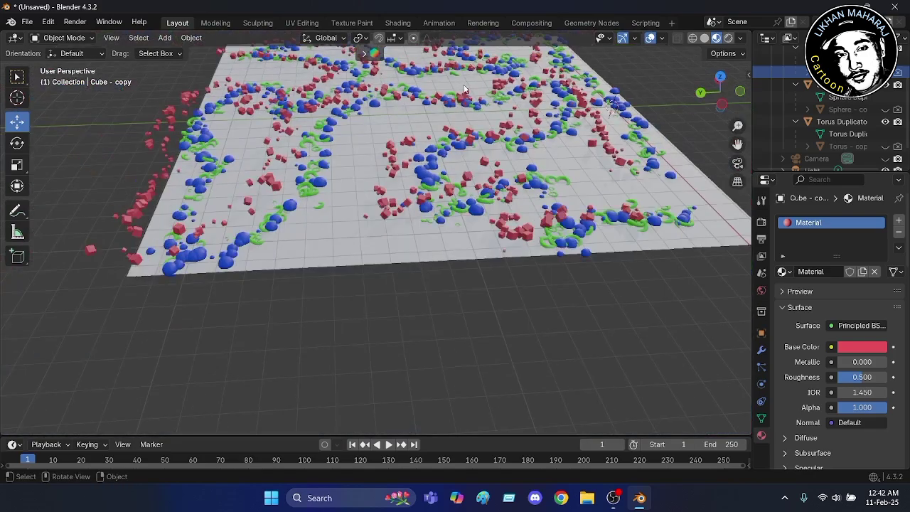
pyautogui.scroll(5, 459, 93)
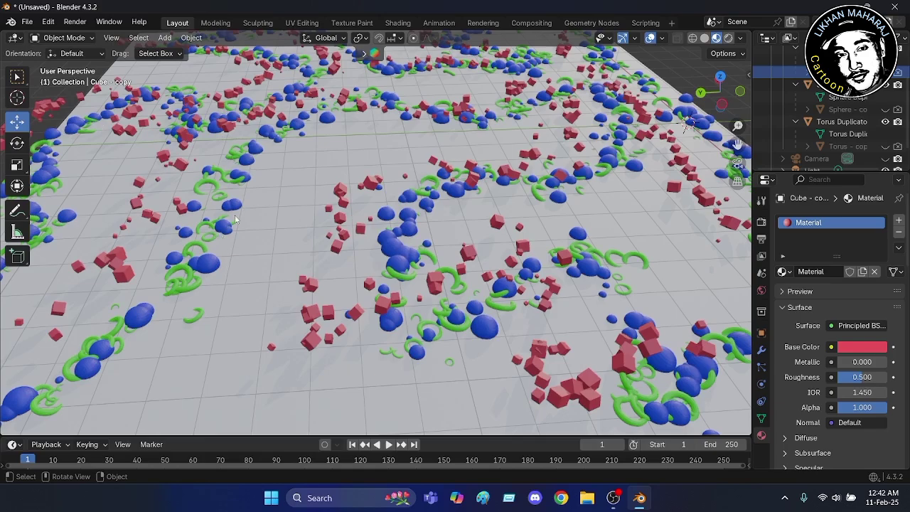
pyautogui.scroll(-4, 296, 190)
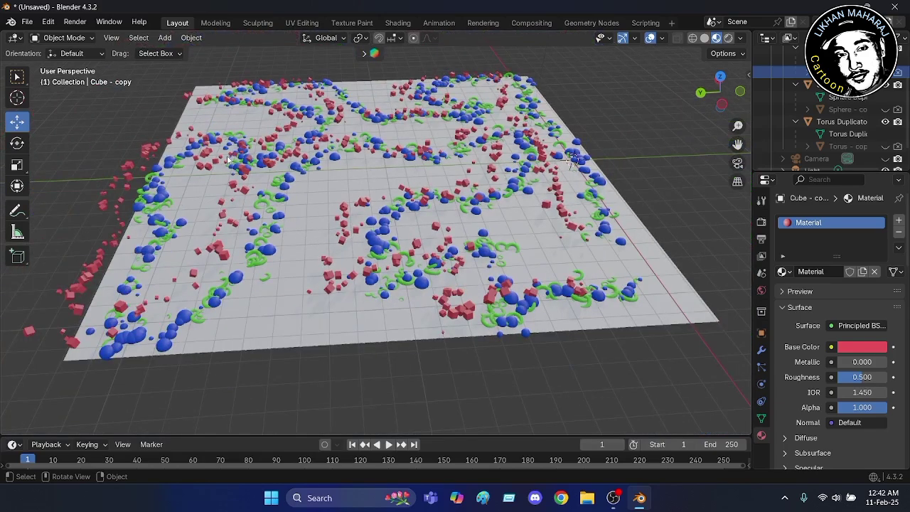
pyautogui.scroll(4, 163, 174)
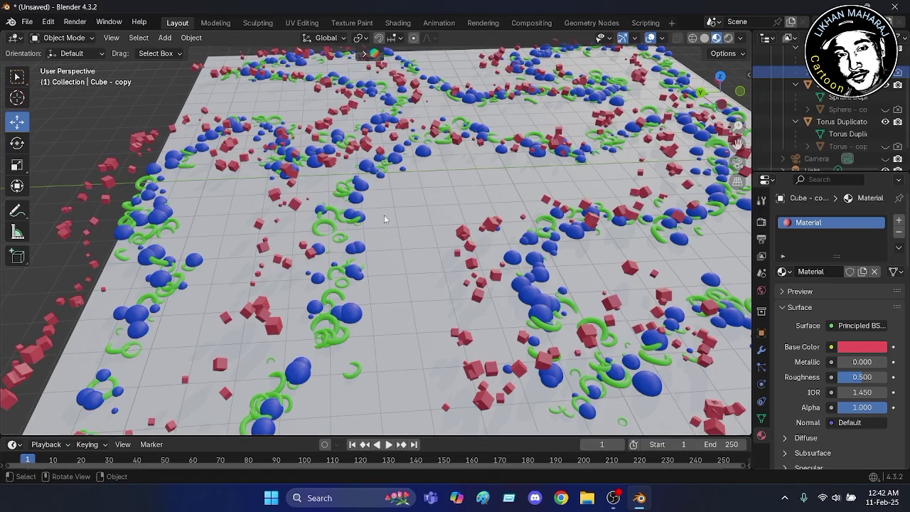
pyautogui.scroll(-5, 383, 215)
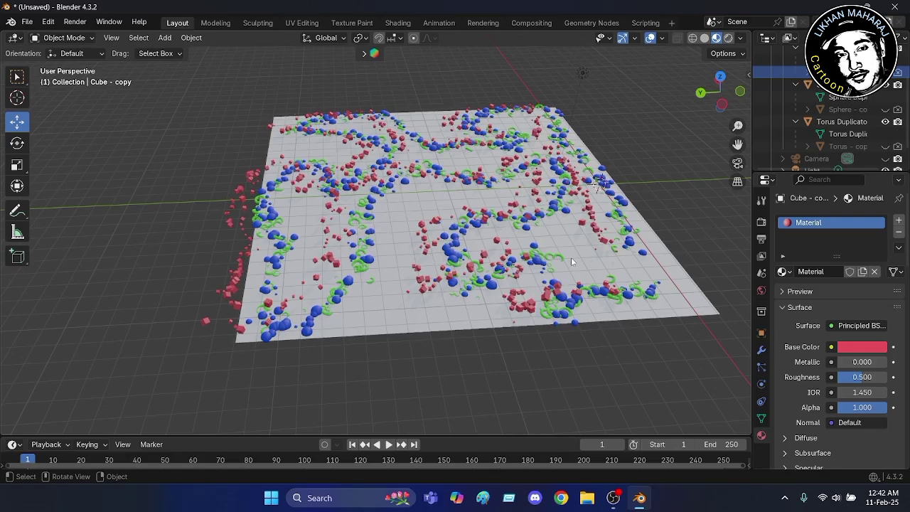
pyautogui.scroll(5, 571, 258)
pyautogui.scroll(-5, 572, 257)
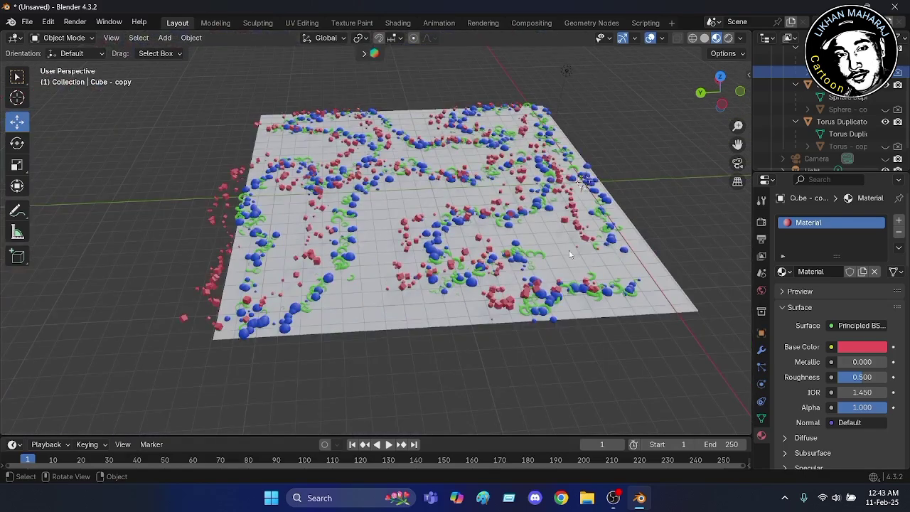
# Inspect the finished scatter from several angles around the plane, including a lower view along the edge with the overhanging cubes.
pyautogui.moveTo(499, 216); pyautogui.dragTo(470, 209, button='middle')
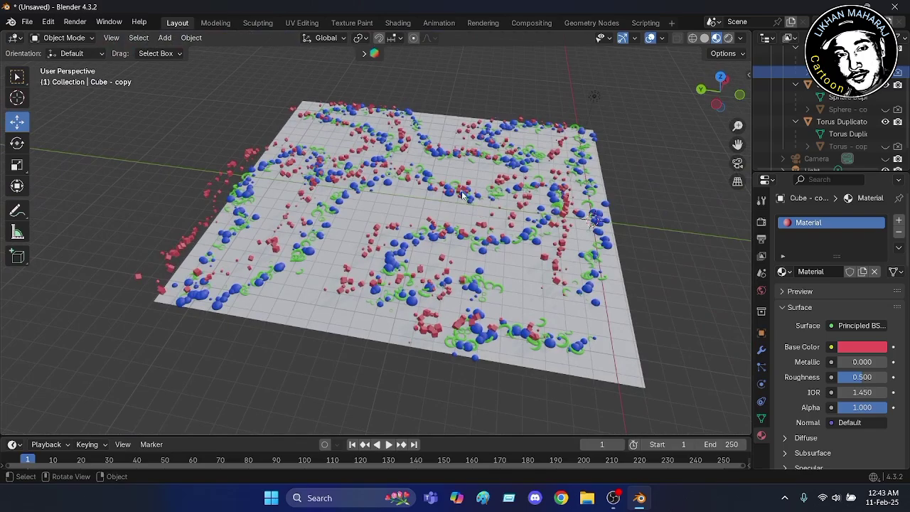
pyautogui.moveTo(462, 195); pyautogui.dragTo(419, 197, button='middle')
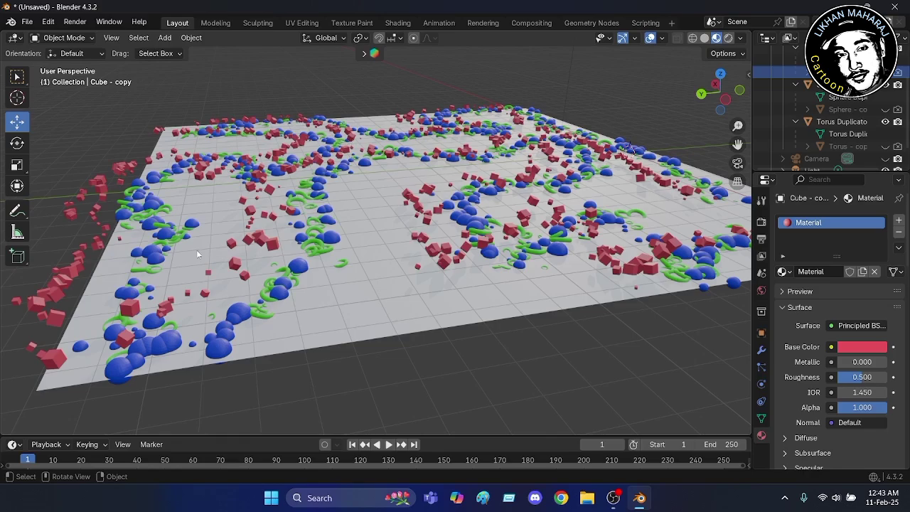
pyautogui.moveTo(393, 202); pyautogui.dragTo(216, 183, button='middle')
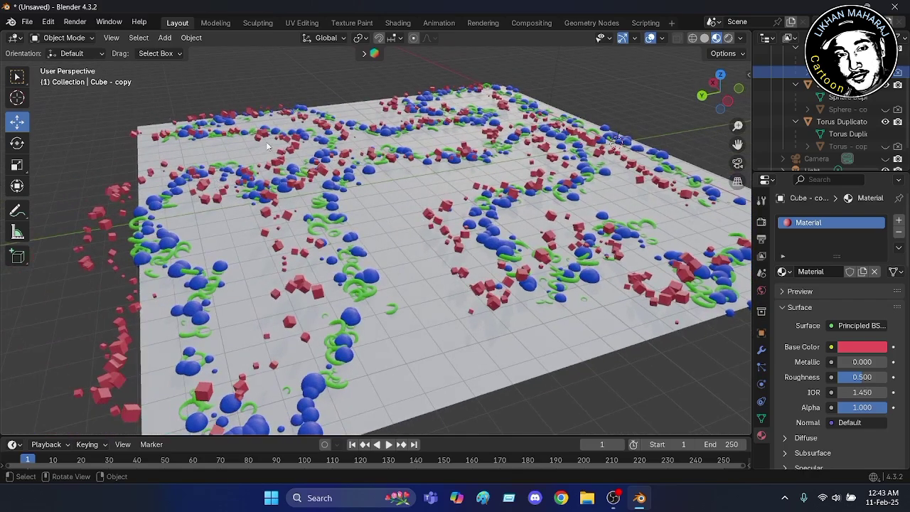
pyautogui.scroll(-2, 384, 135)
pyautogui.scroll(3, 384, 135)
pyautogui.scroll(2, 384, 135)
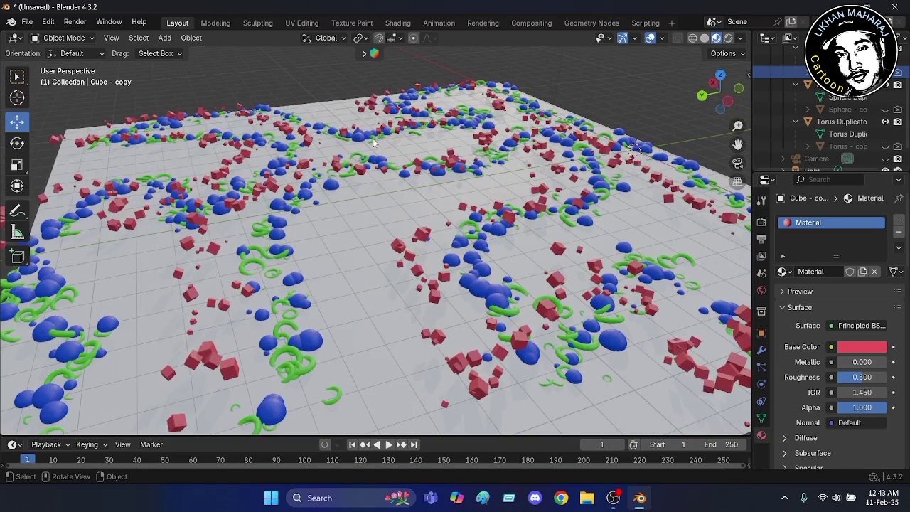
pyautogui.scroll(-5, 382, 143)
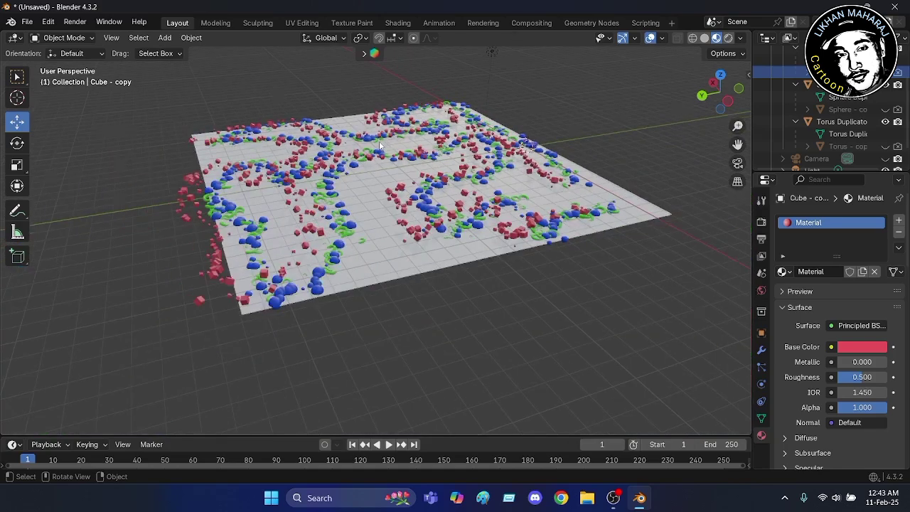
pyautogui.scroll(3, 378, 145)
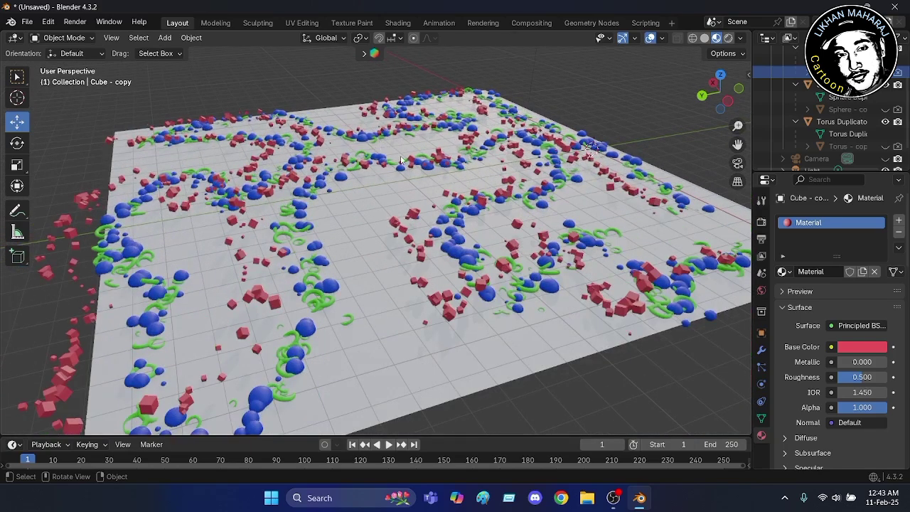